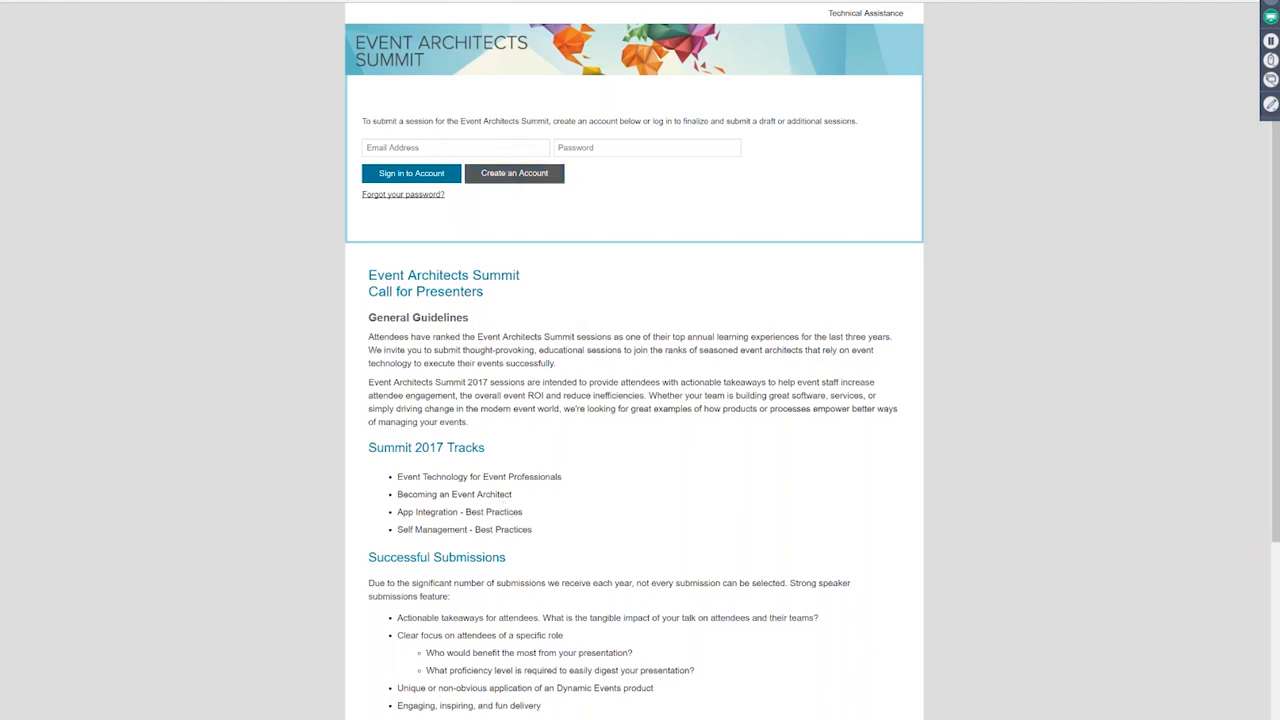
Step: Start a new presenter account and enter the presenter's first name, last name, company Hubb and e-mail
{"action": "left_click", "coordinate": [514, 173]}
{"action": "left_click", "coordinate": [580, 173]}
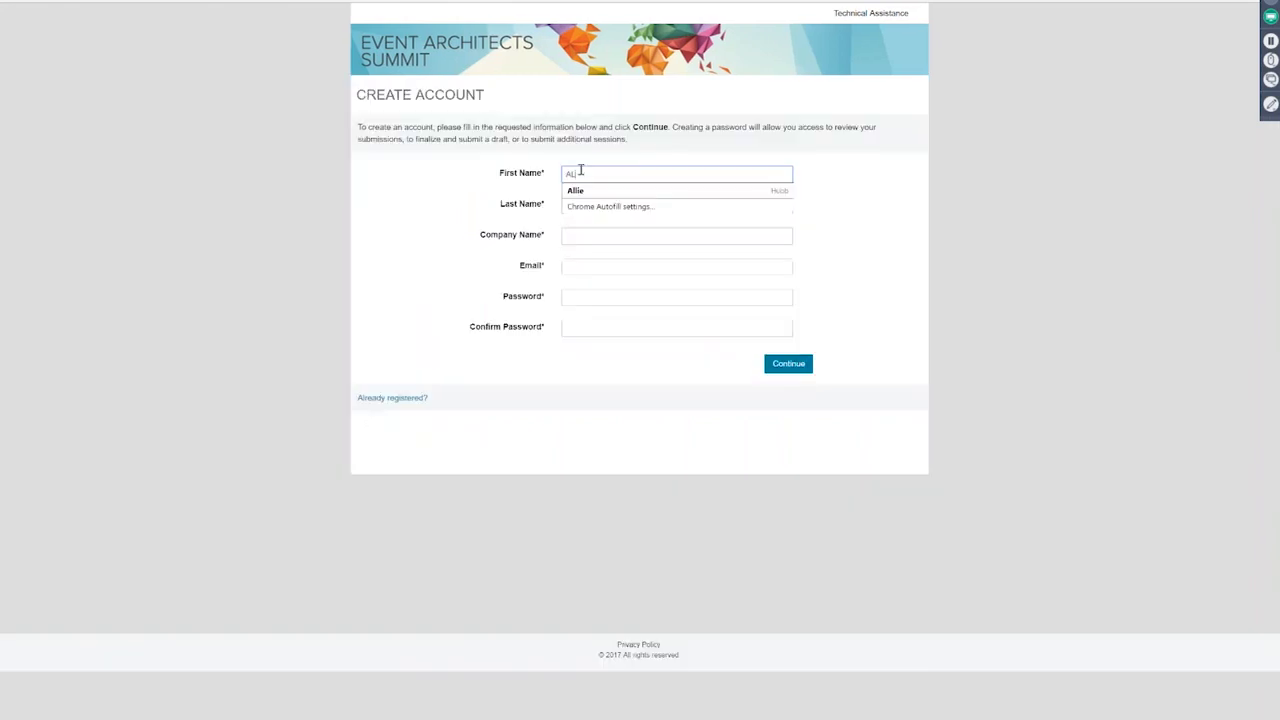
{"action": "key", "text": "Tab"}
{"action": "key", "text": "Down"}
{"action": "key", "text": "Tab"}
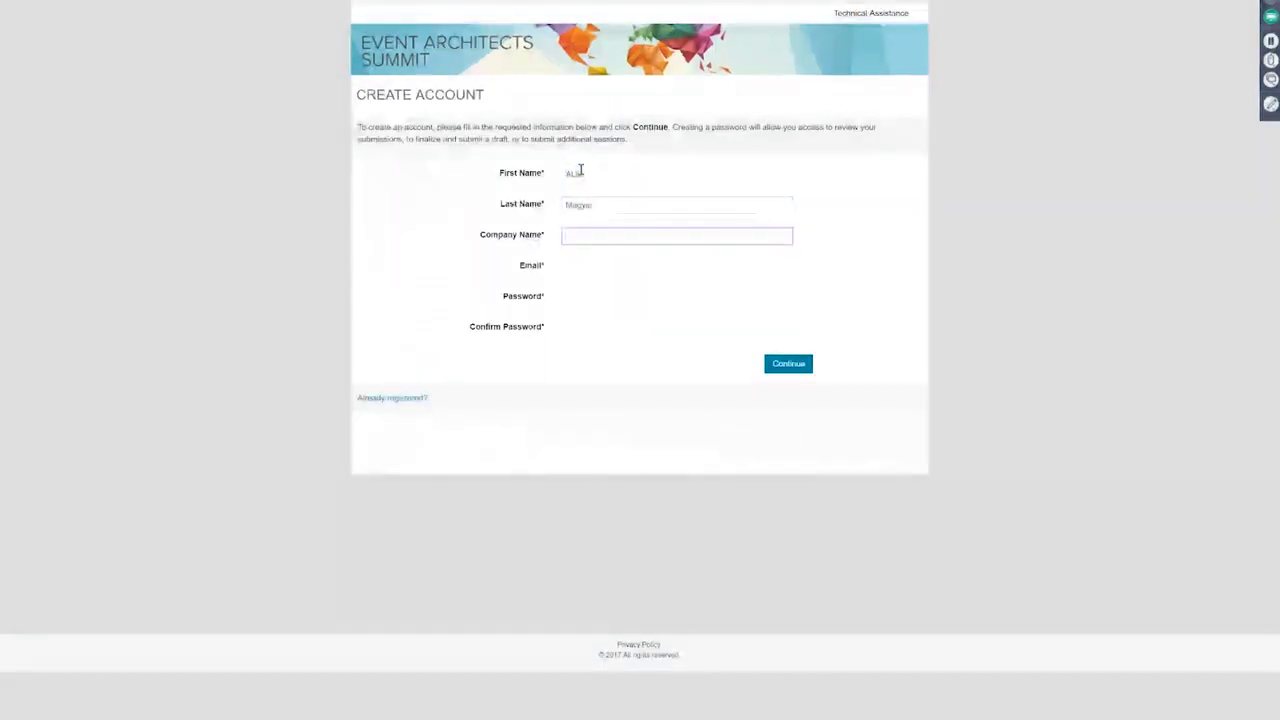
{"action": "type", "text": "Hubb"}
{"action": "key", "text": "Tab"}
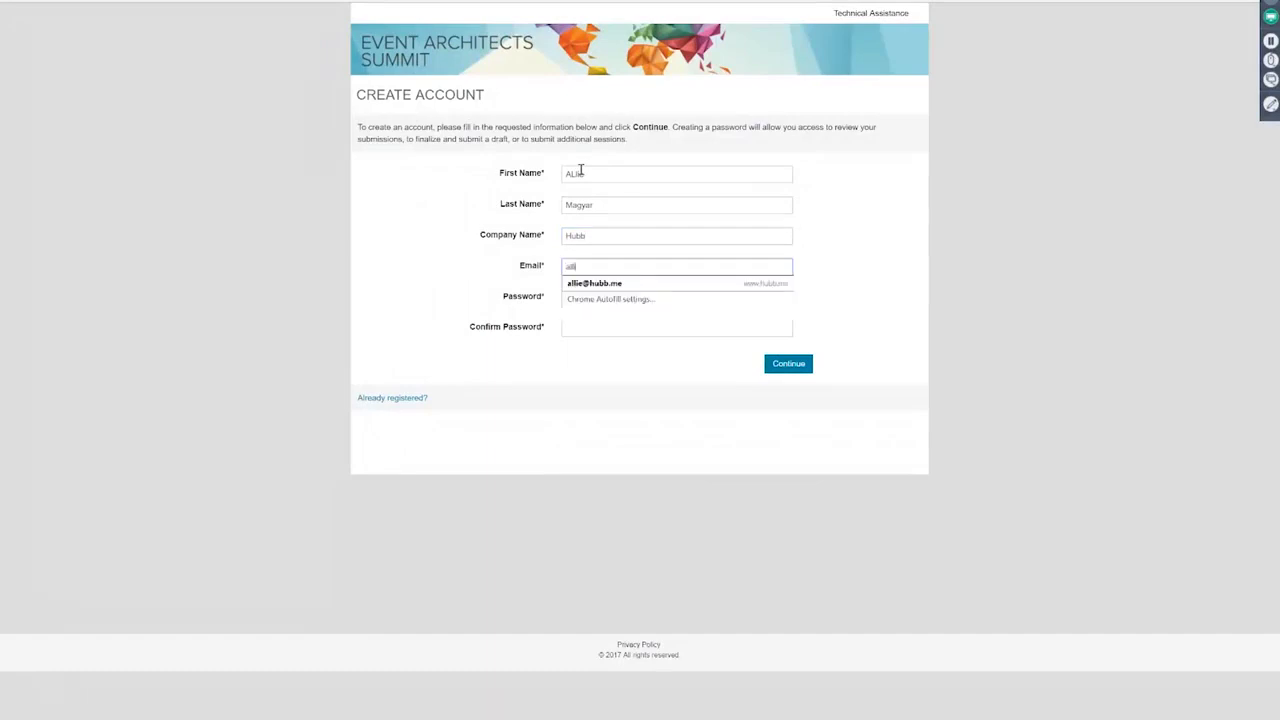
{"action": "key", "text": "Tab"}
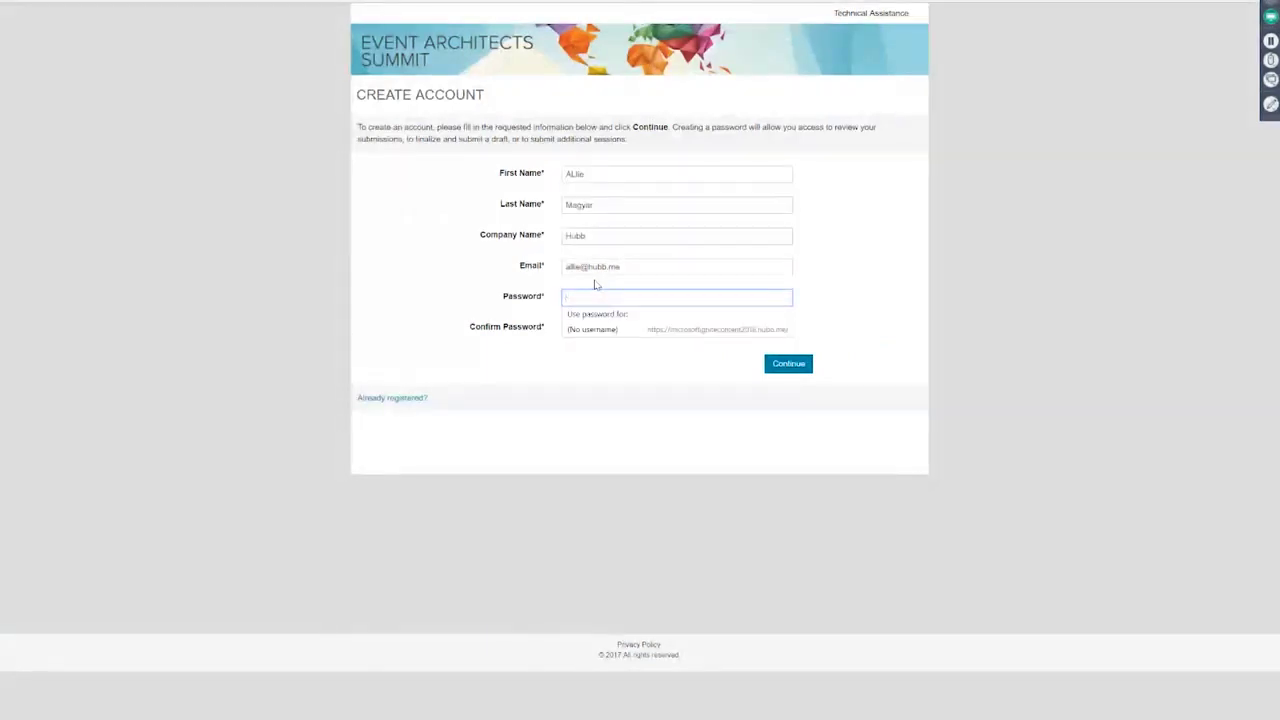
Step: Set the password, replace the rejected duplicate e-mail, confirm the password and submit the account
{"action": "type", "text": "•••••"}
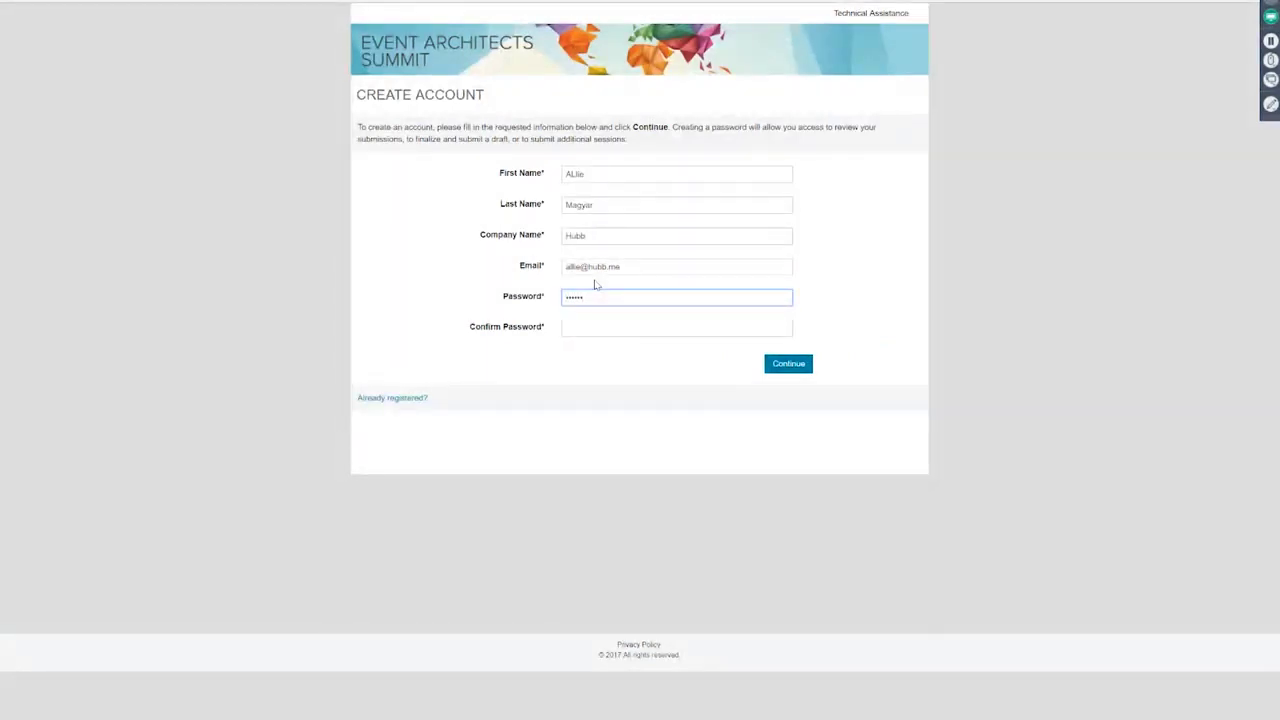
{"action": "key", "text": "ctrl+a"}
{"action": "type", "text": "••••"}
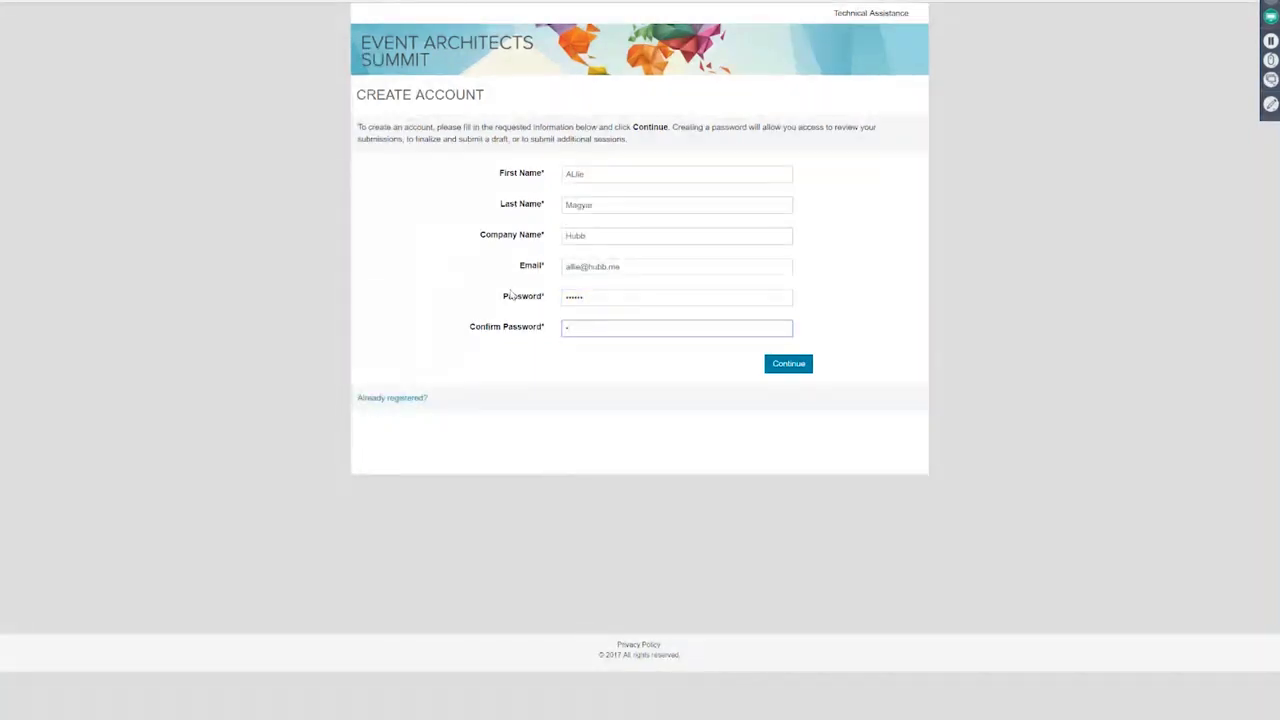
{"action": "type", "text": "•••••"}
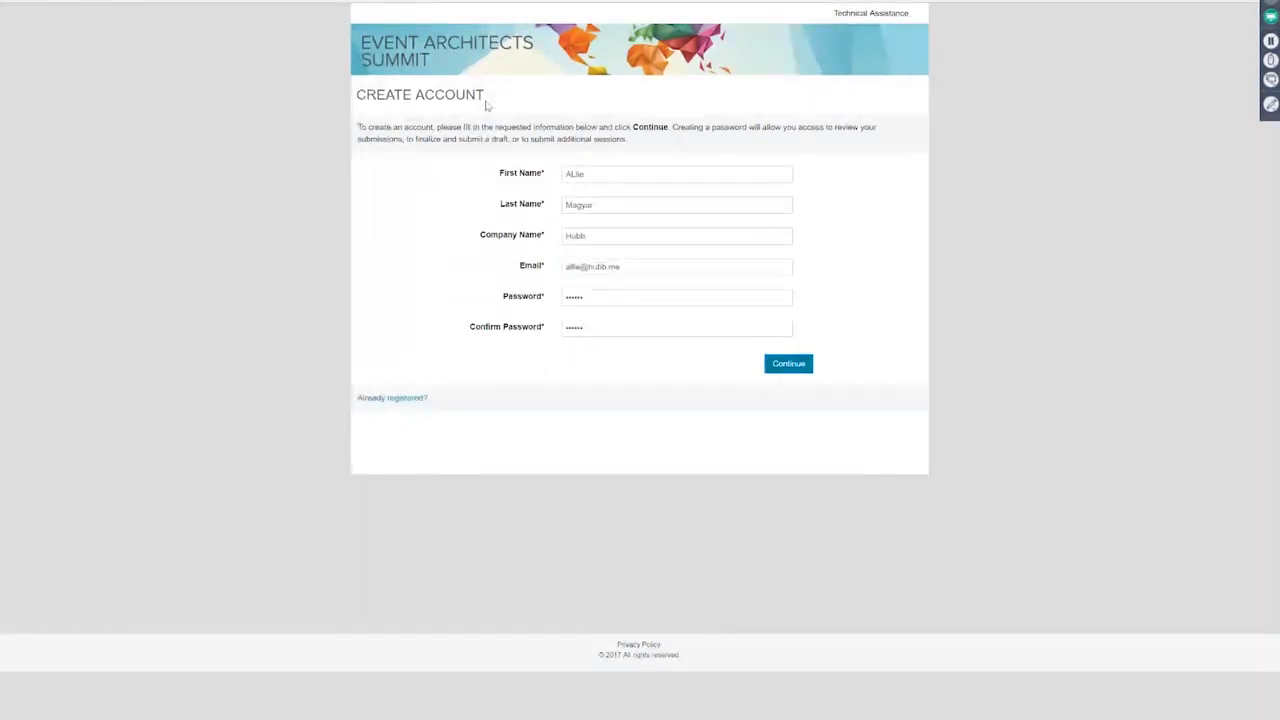
{"action": "triple_click", "coordinate": [623, 283]}
{"action": "key", "text": "Tab"}
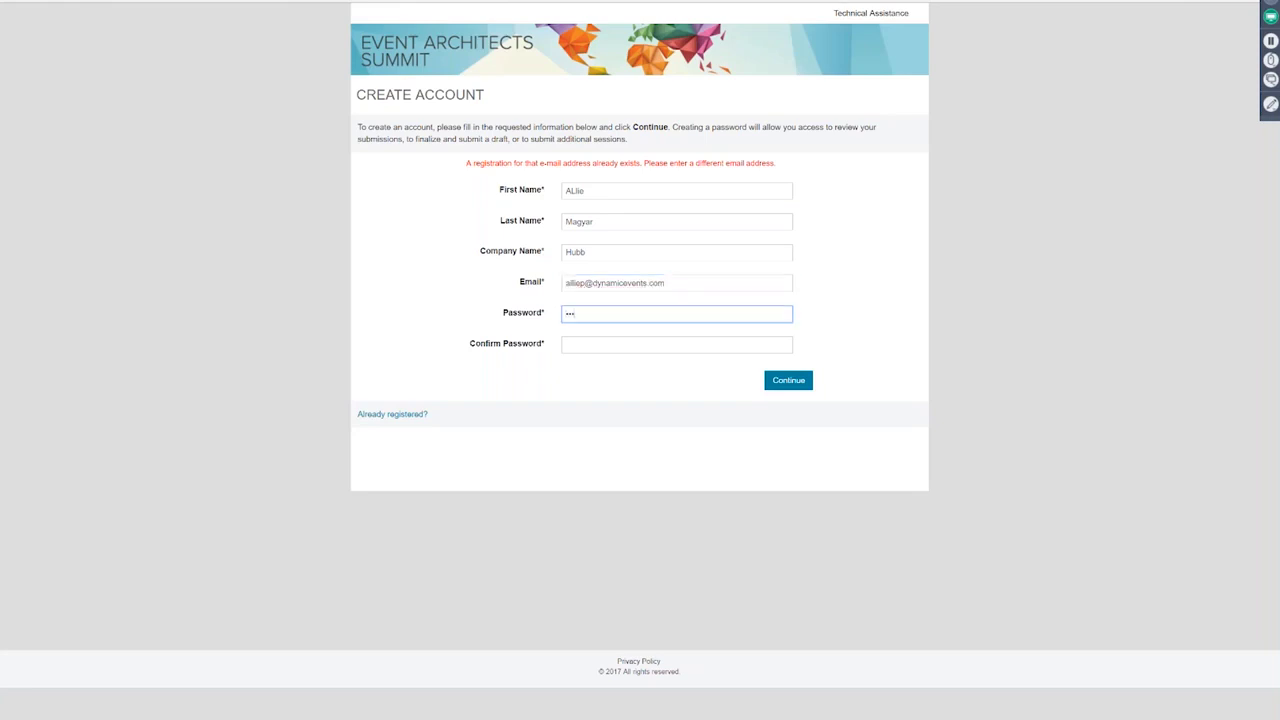
{"action": "left_click", "coordinate": [600, 344]}
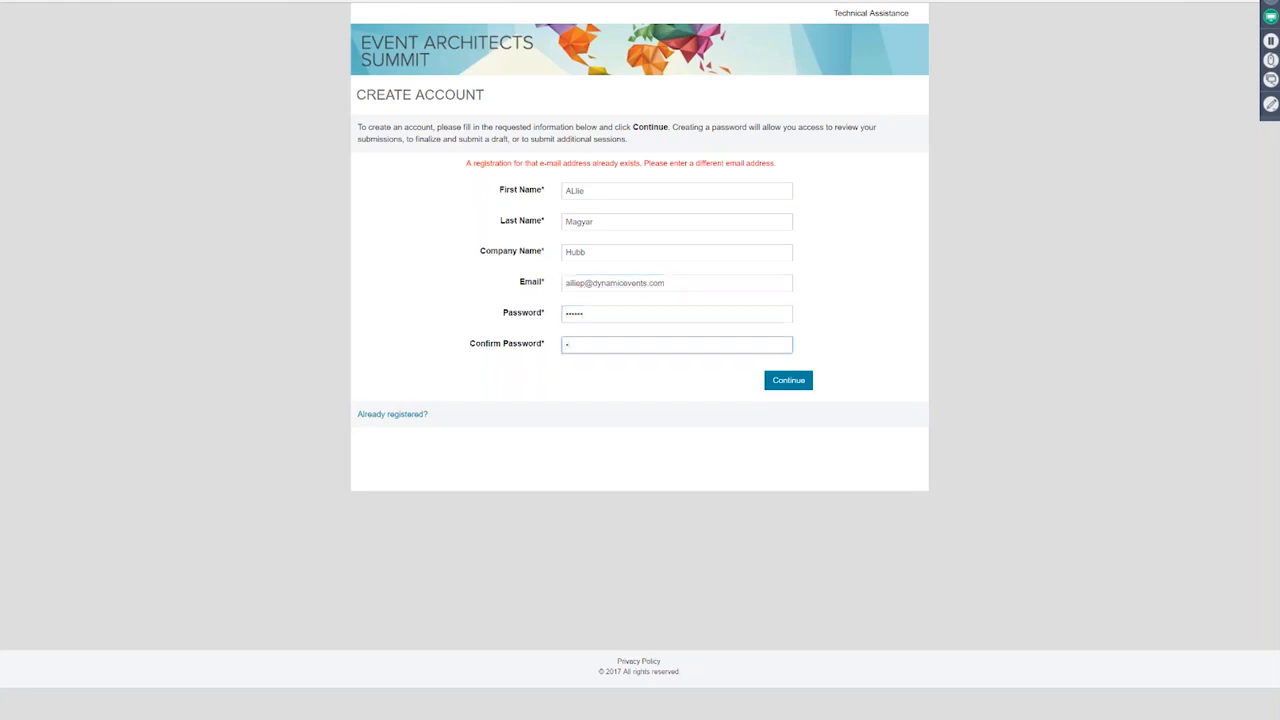
{"action": "type", "text": "••••••"}
{"action": "left_click", "coordinate": [788, 380]}
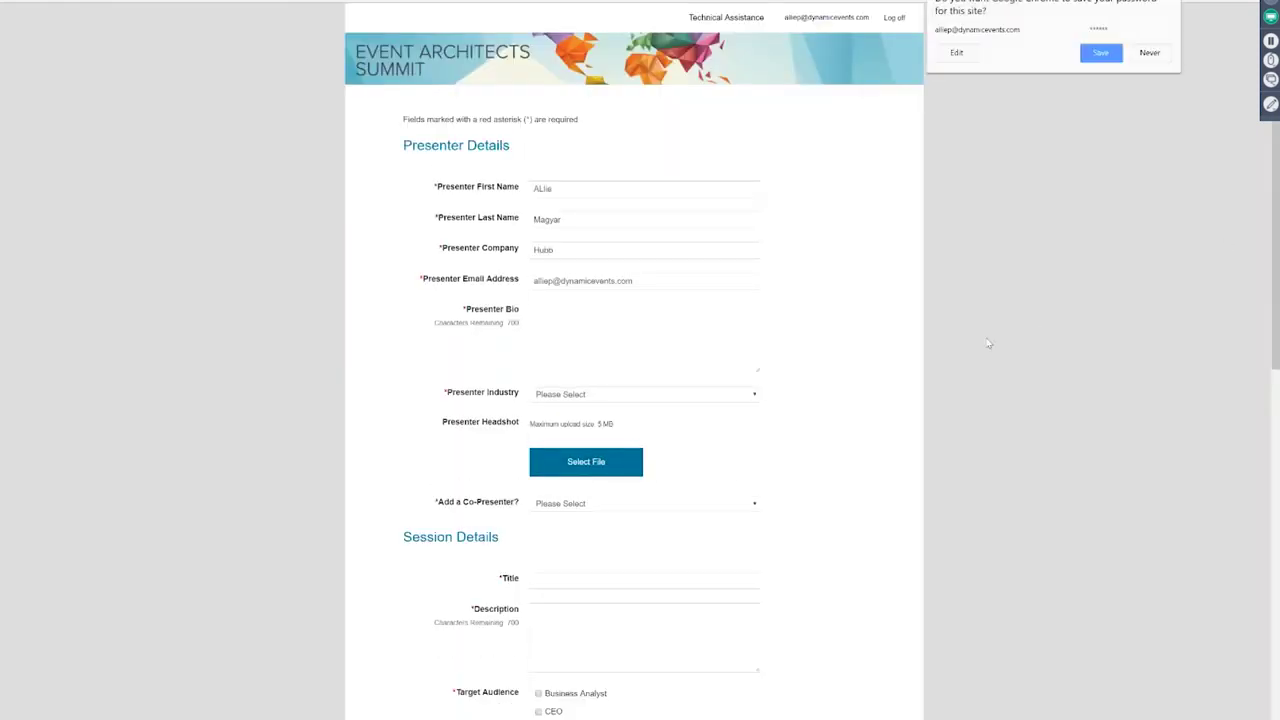
Step: Dismiss the browser's save-password offer and scroll down through the presenter submission form
{"action": "left_click", "coordinate": [310, 275]}
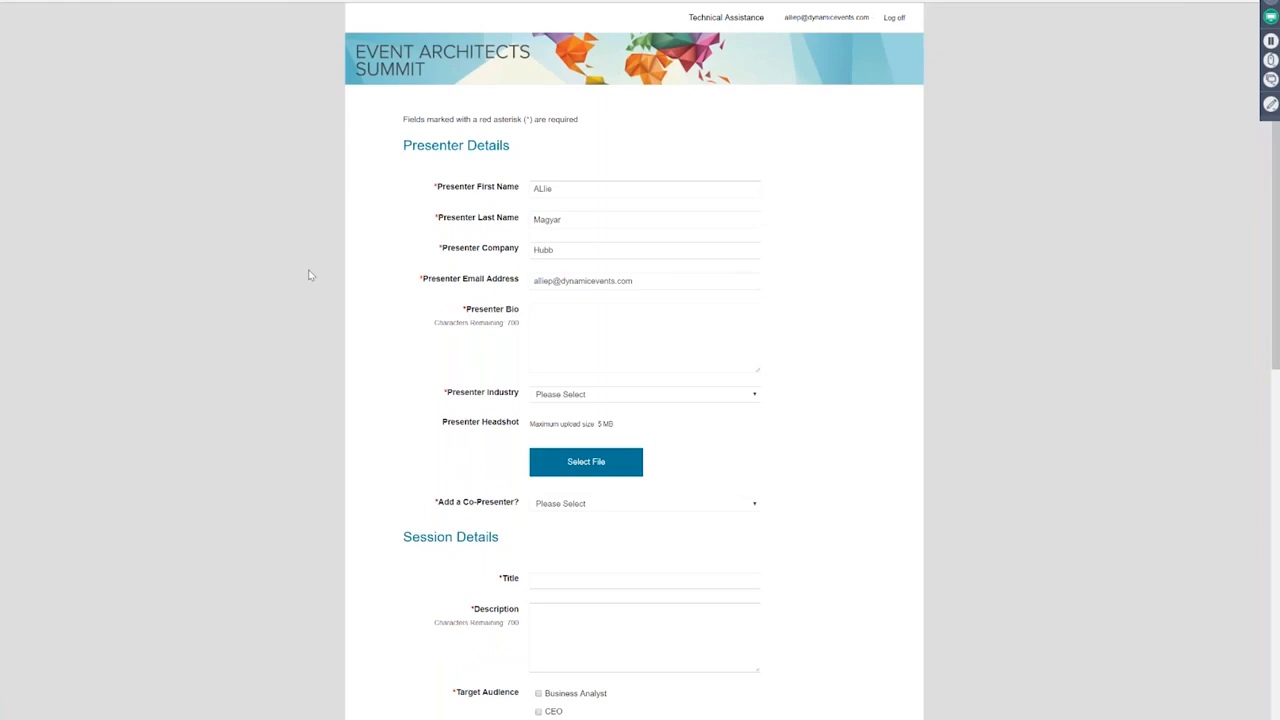
{"action": "scroll", "coordinate": [310, 275], "scroll_direction": "down", "scroll_amount": 1}
{"action": "scroll", "coordinate": [310, 275], "scroll_direction": "down", "scroll_amount": 1}
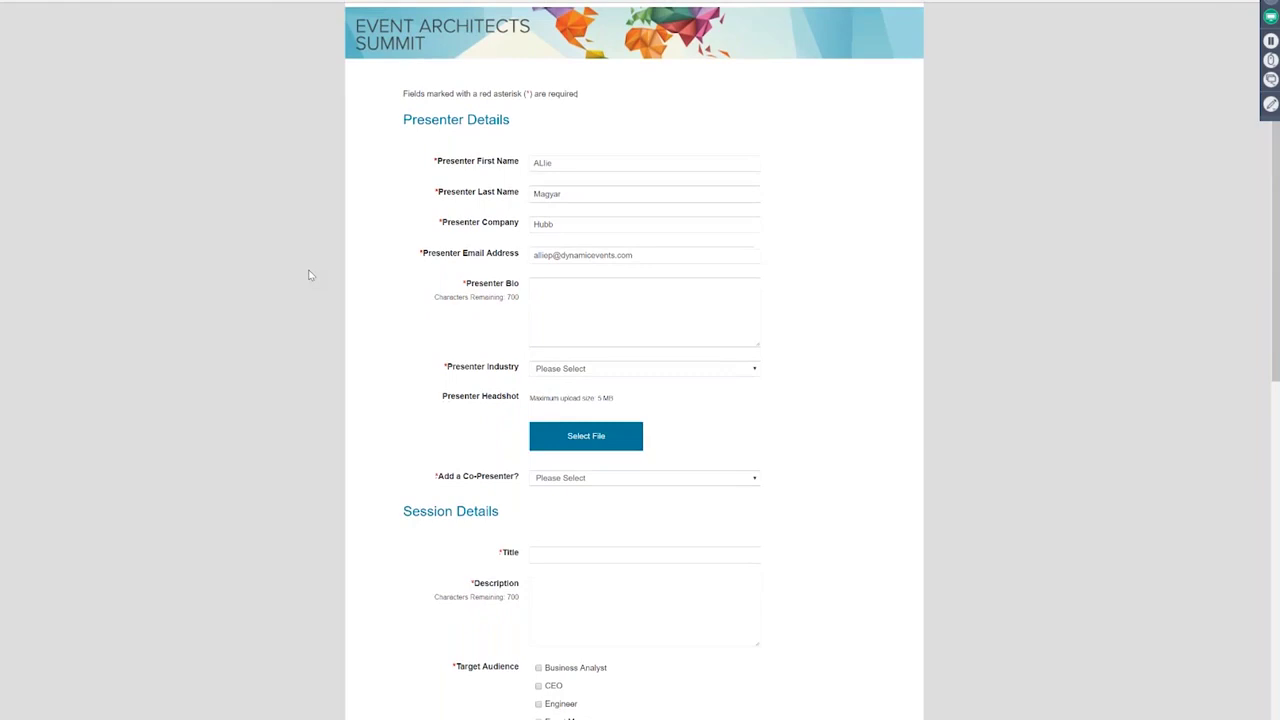
{"action": "scroll", "coordinate": [310, 275], "scroll_direction": "down", "scroll_amount": 1}
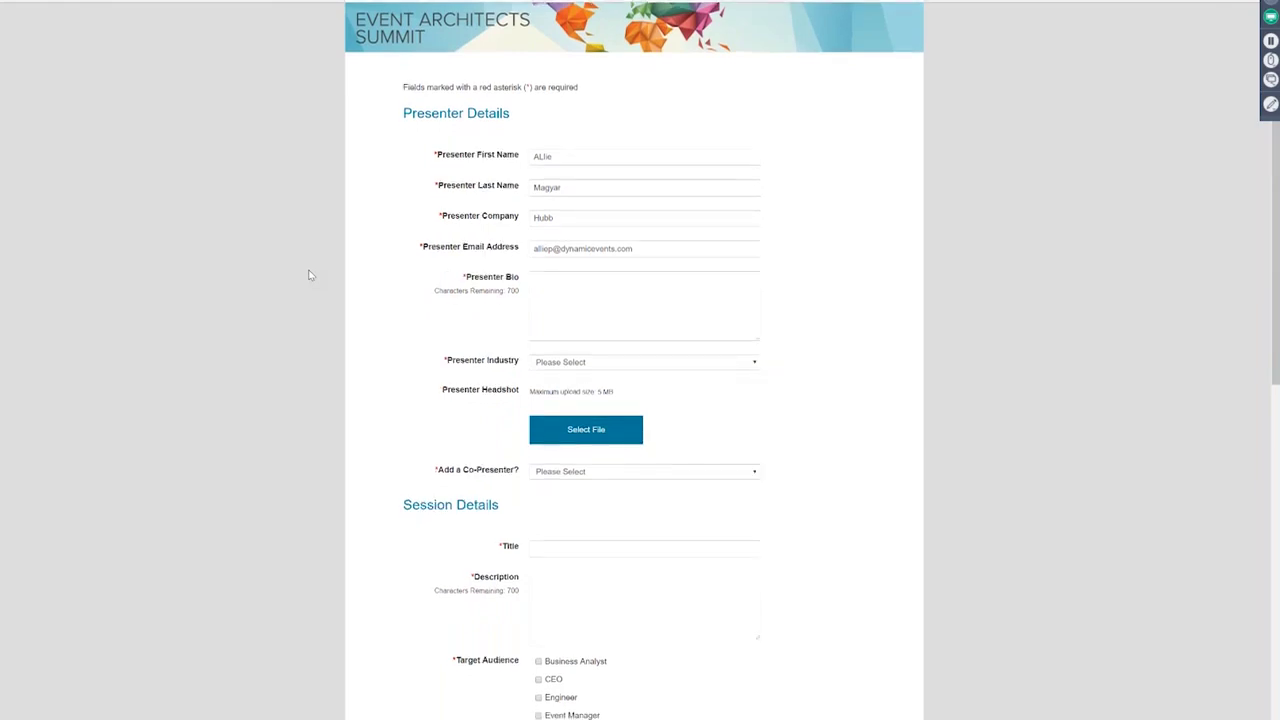
{"action": "scroll", "coordinate": [310, 275], "scroll_direction": "down", "scroll_amount": 1}
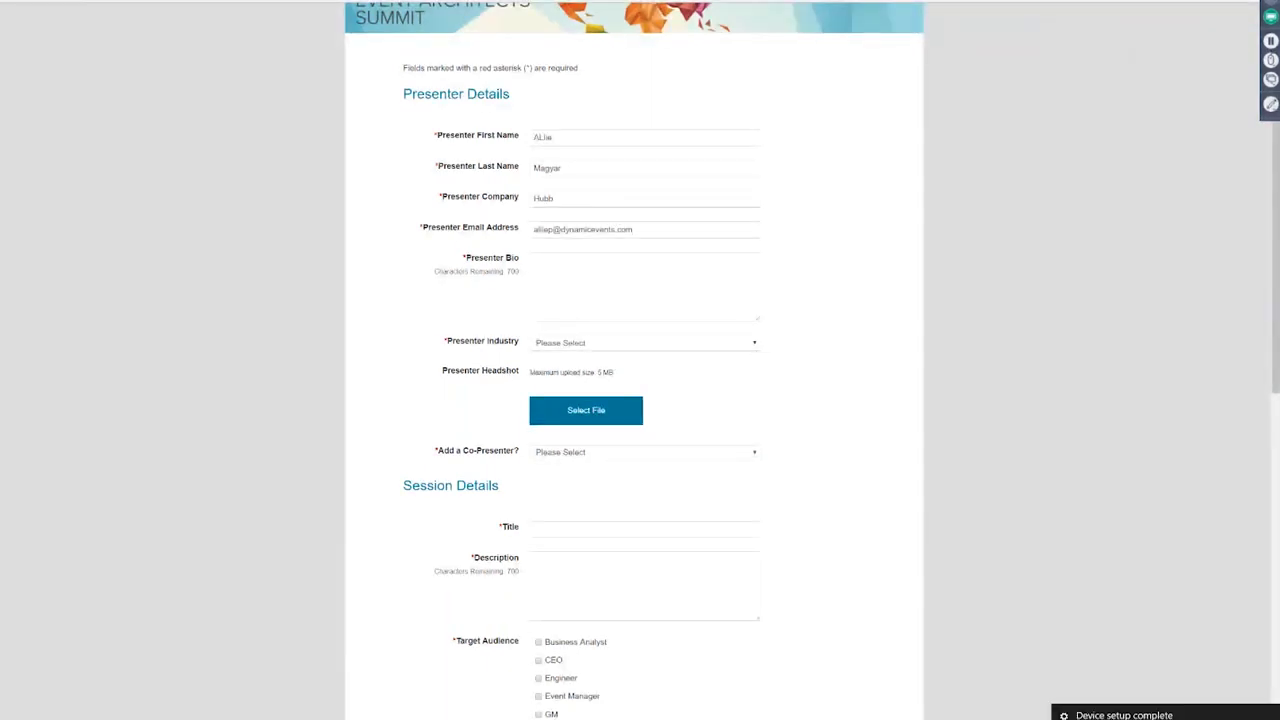
Step: Try the headshot Select File button and preview the other open windows
{"action": "left_click", "coordinate": [586, 410]}
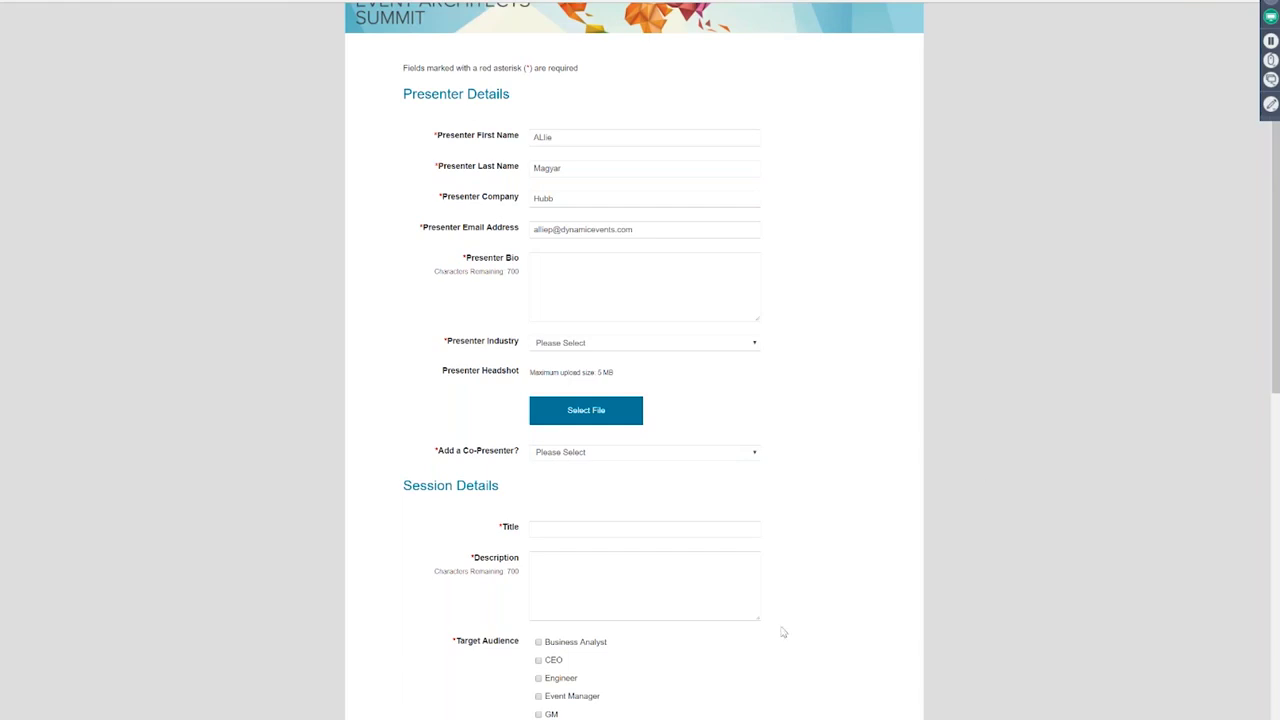
{"action": "left_click", "coordinate": [485, 719]}
{"action": "scroll", "coordinate": [267, 507], "scroll_direction": "down", "scroll_amount": 3}
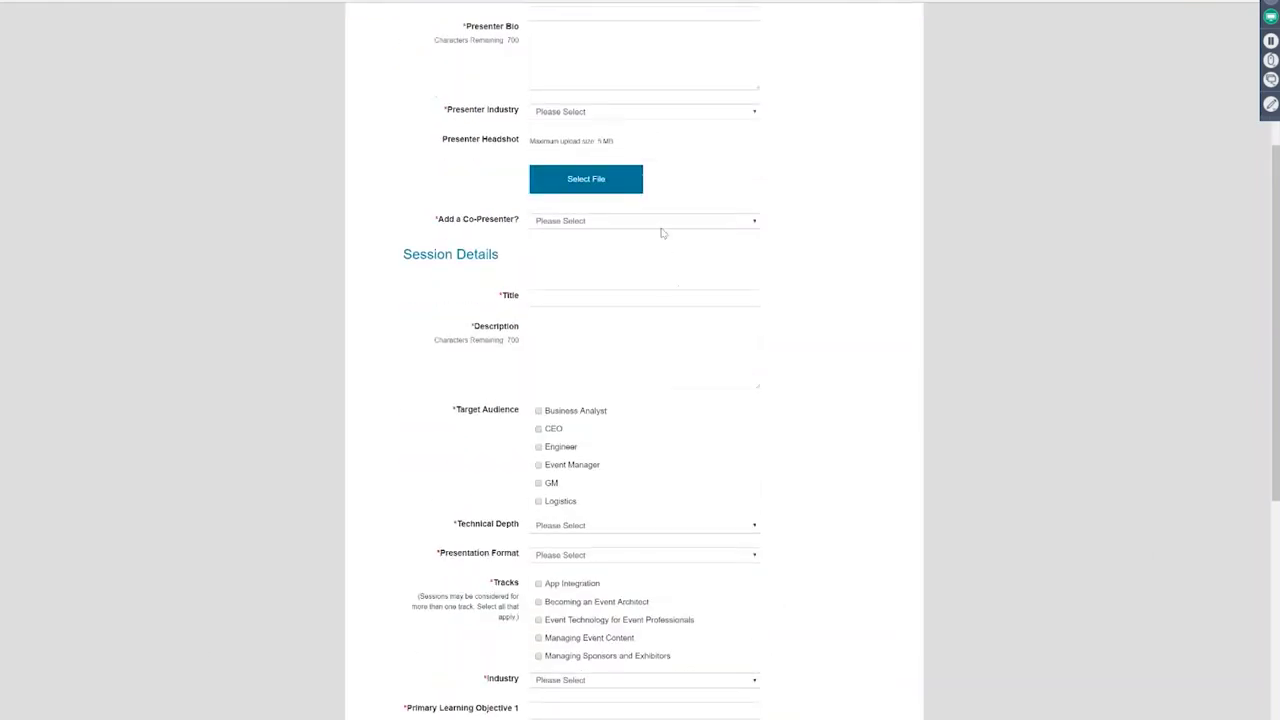
{"action": "left_click", "coordinate": [662, 229]}
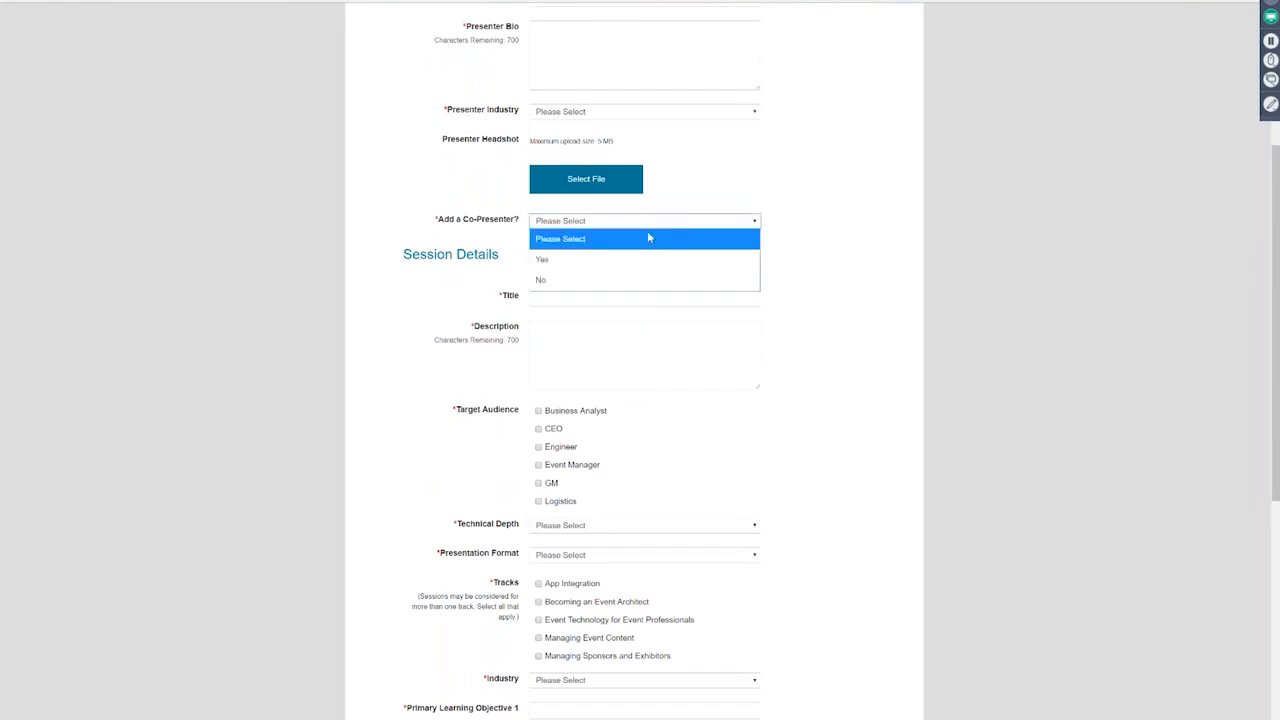
{"action": "left_click", "coordinate": [620, 259]}
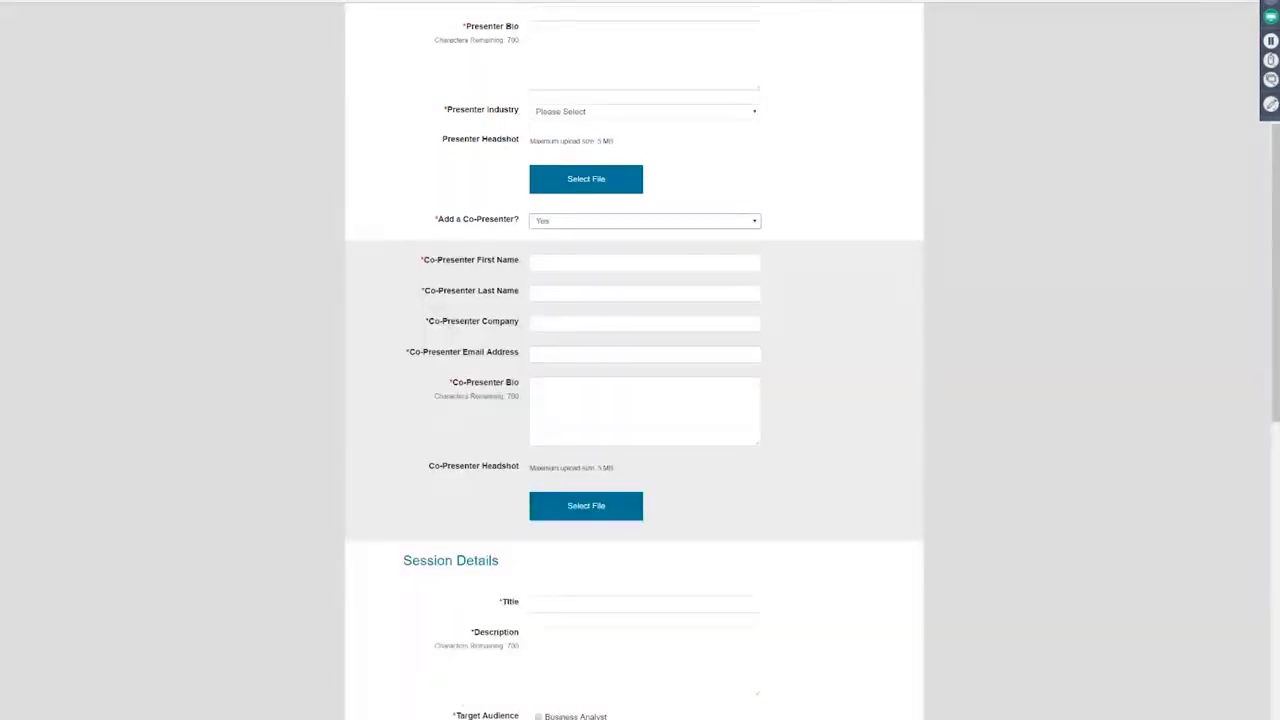
{"action": "left_click", "coordinate": [622, 229]}
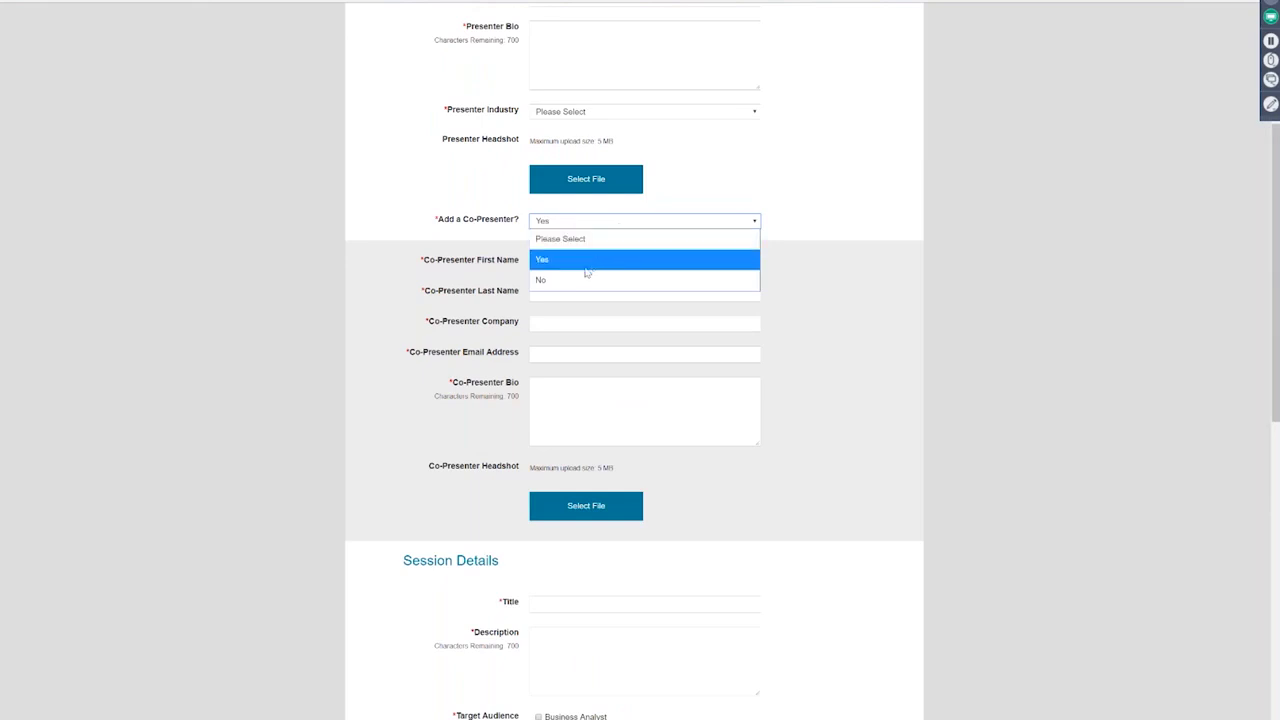
{"action": "left_click", "coordinate": [581, 246]}
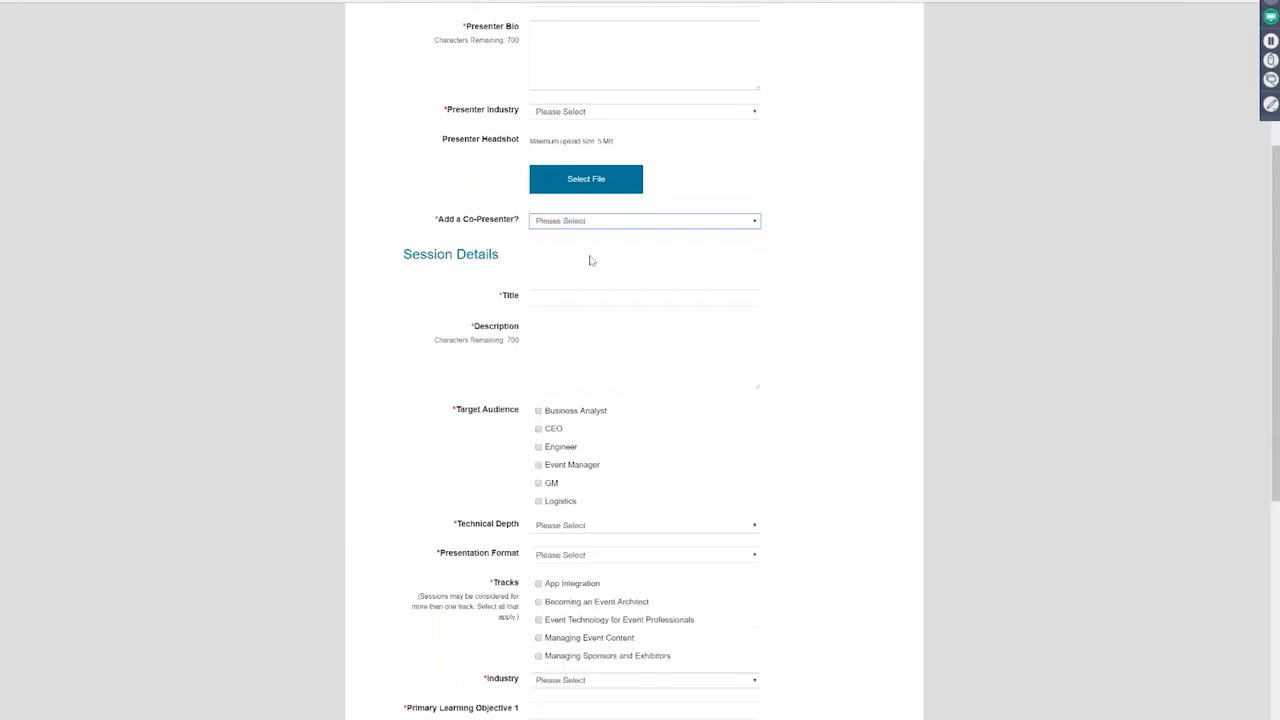
{"action": "left_click", "coordinate": [803, 387]}
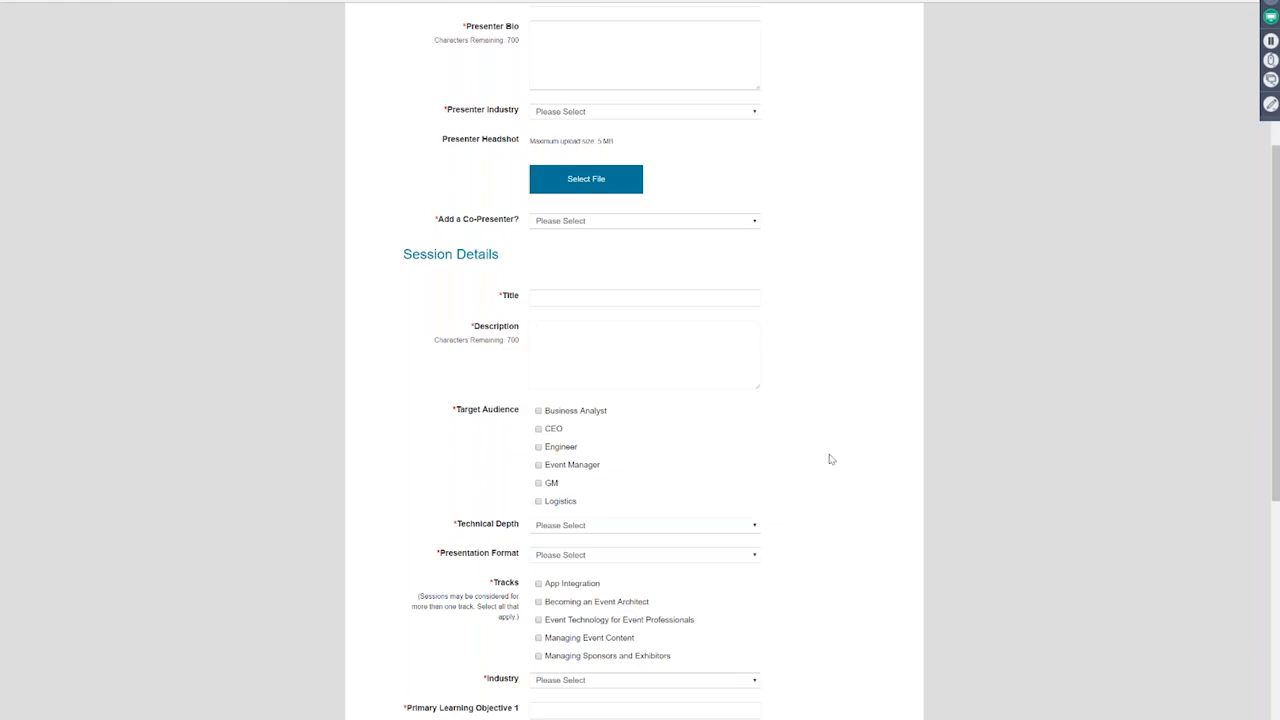
Step: Tick CEO under Target Audience on the submission form, then return to the top of the form
{"action": "scroll", "coordinate": [829, 459], "scroll_direction": "down", "scroll_amount": 2}
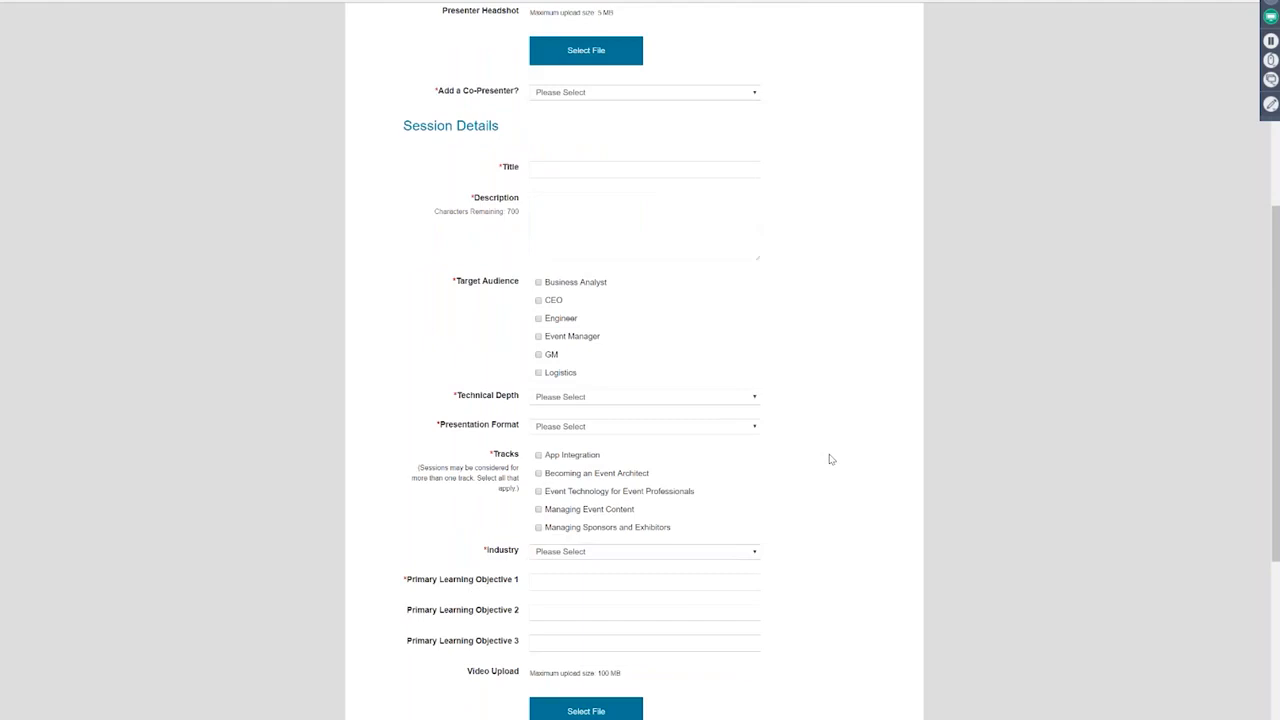
{"action": "scroll", "coordinate": [829, 459], "scroll_direction": "down", "scroll_amount": 1}
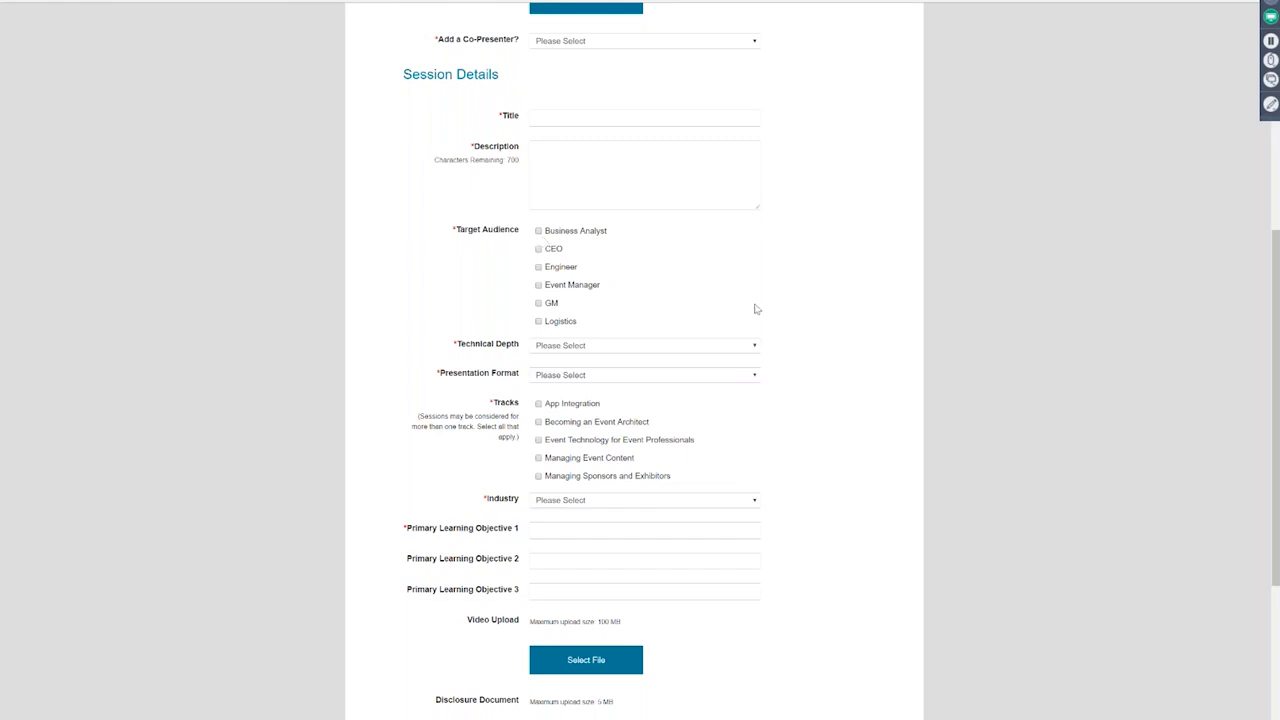
{"action": "scroll", "coordinate": [757, 309], "scroll_direction": "up", "scroll_amount": 1}
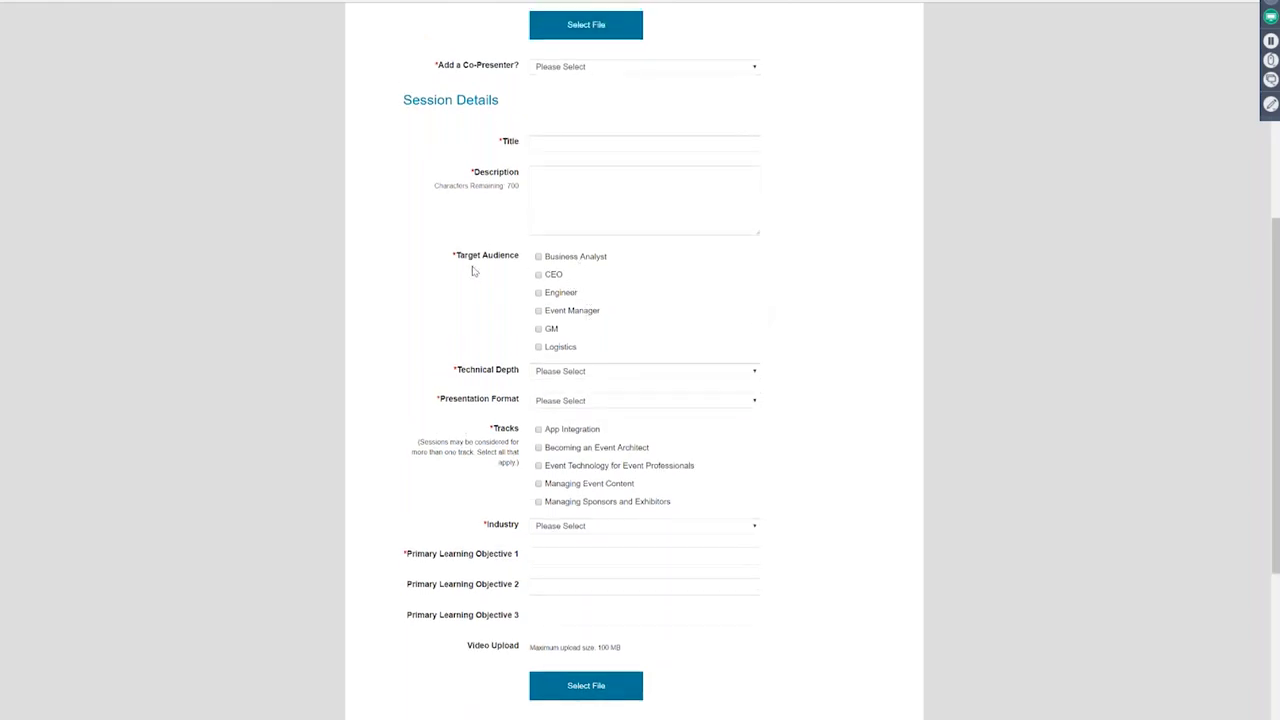
{"action": "left_click", "coordinate": [539, 276]}
{"action": "scroll", "coordinate": [817, 473], "scroll_direction": "up", "scroll_amount": 3}
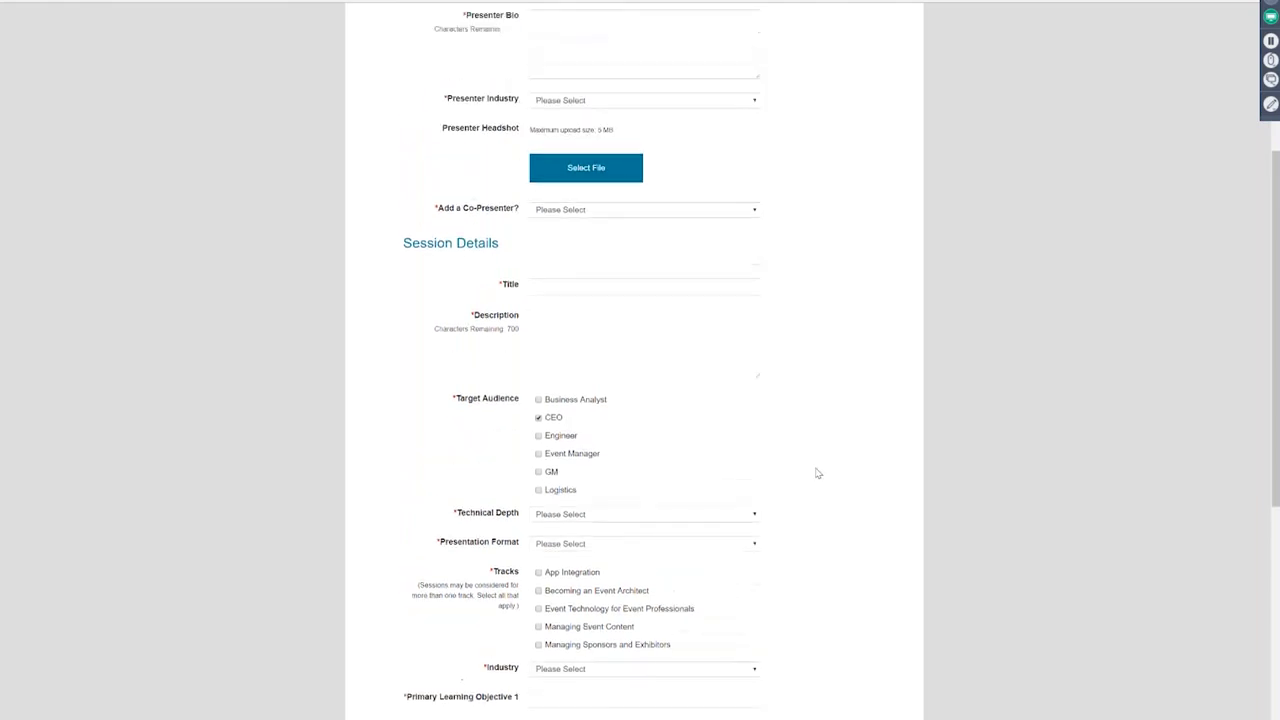
{"action": "scroll", "coordinate": [817, 473], "scroll_direction": "up", "scroll_amount": 5}
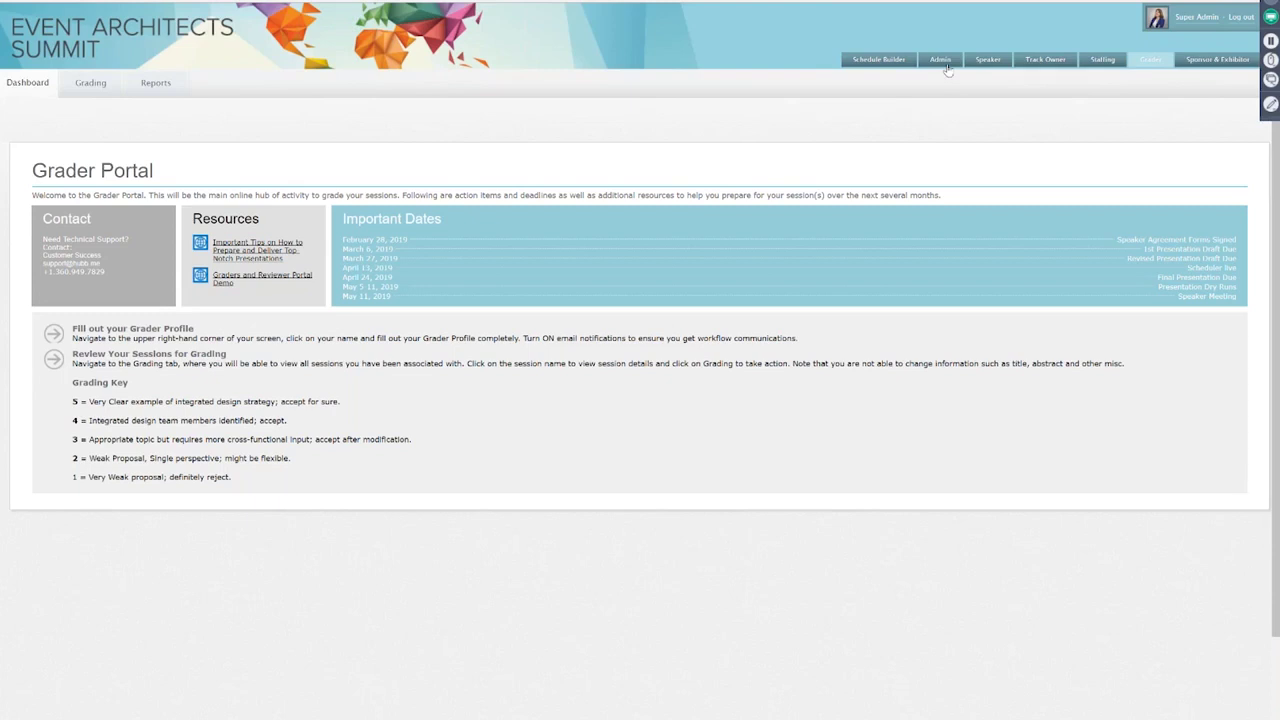
Step: Open the Grading tab to list the five sessions with their graded and needs-review status
{"action": "left_click", "coordinate": [91, 83]}
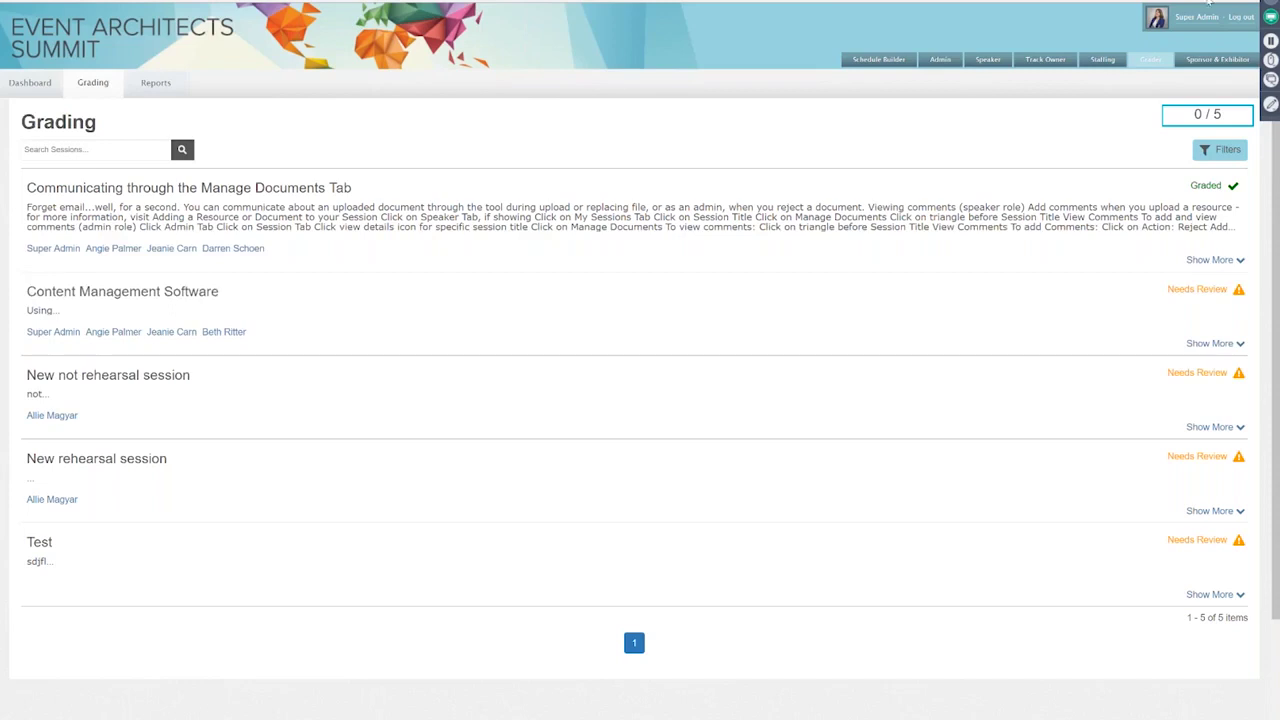
{"action": "left_click", "coordinate": [1217, 152]}
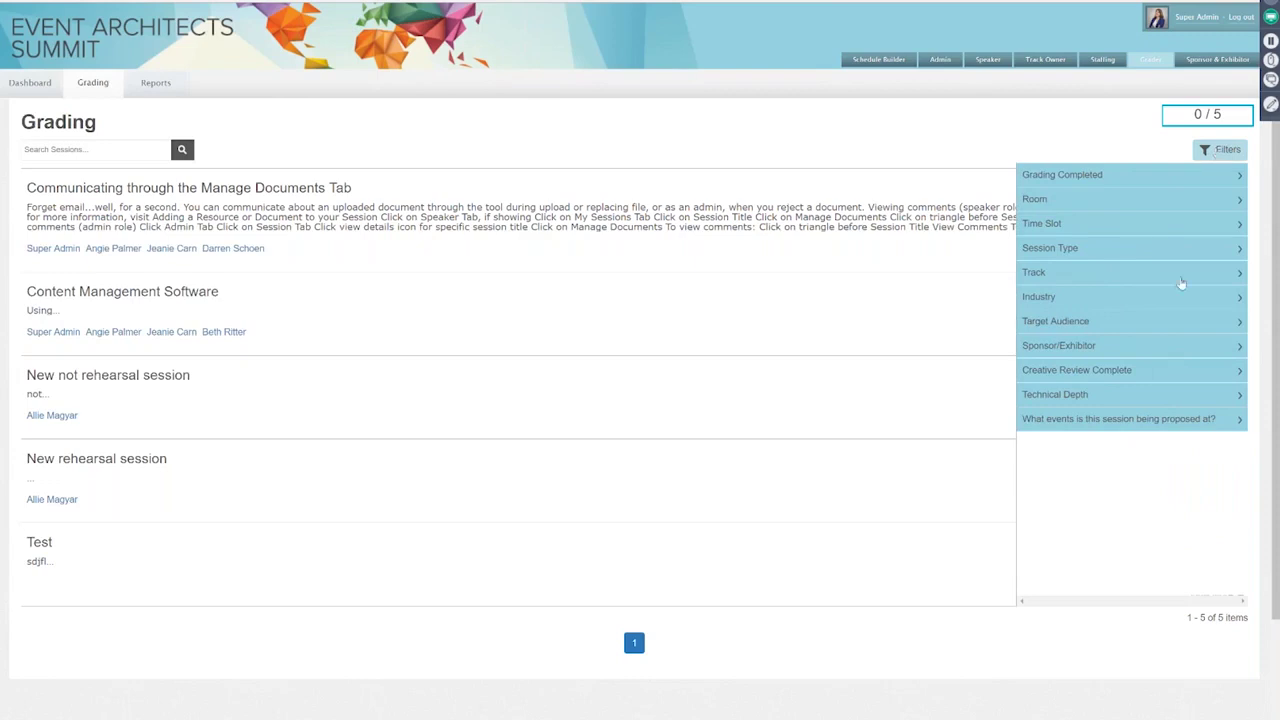
{"action": "left_click", "coordinate": [1157, 300]}
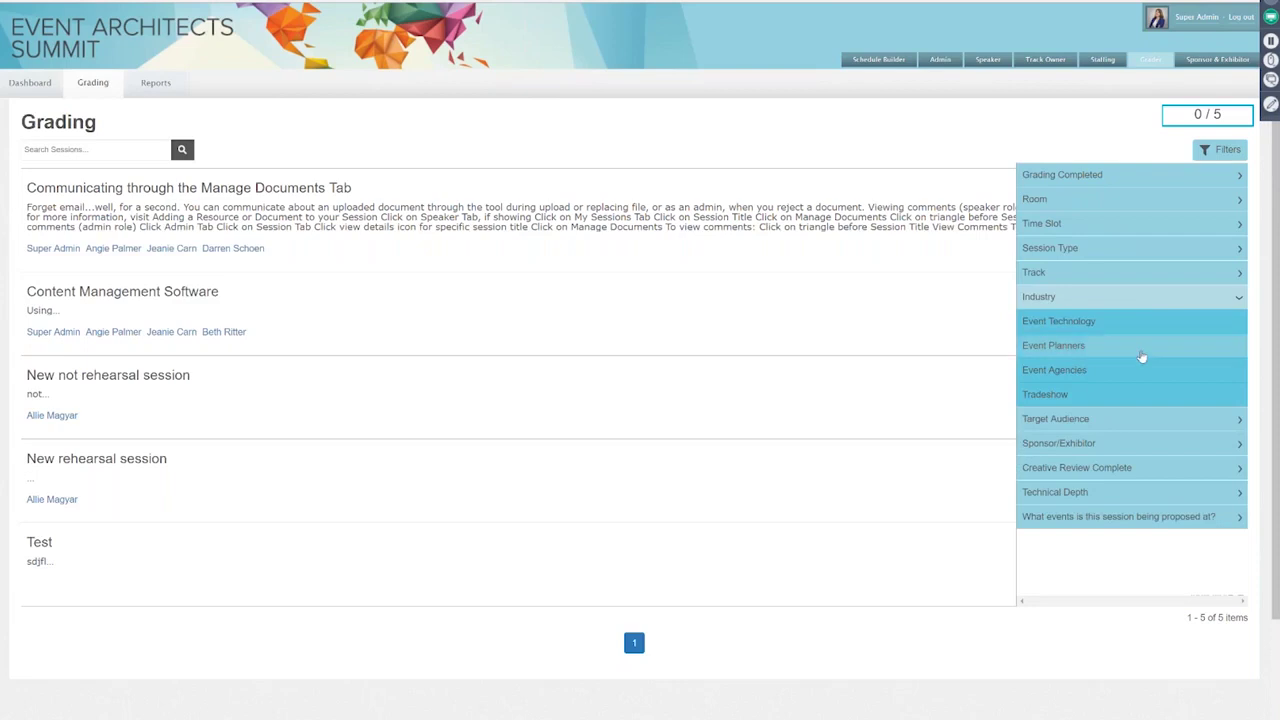
{"action": "left_click", "coordinate": [1085, 371]}
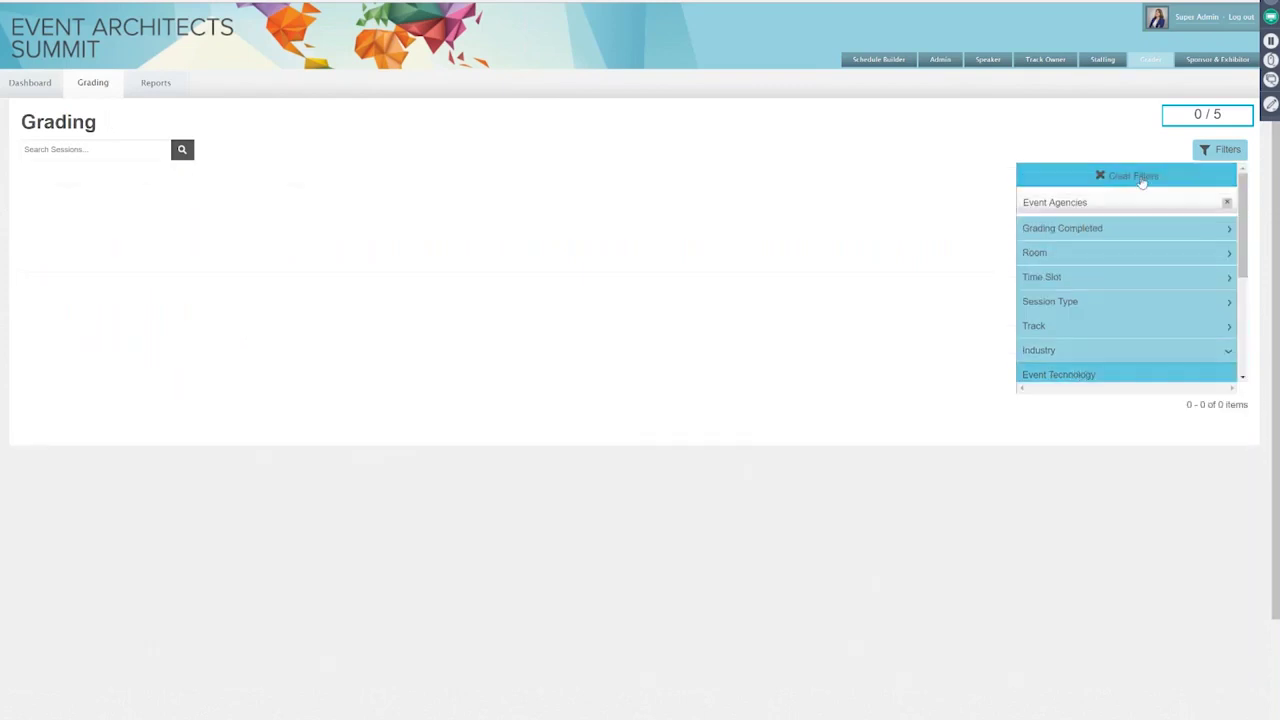
{"action": "left_click", "coordinate": [1142, 177]}
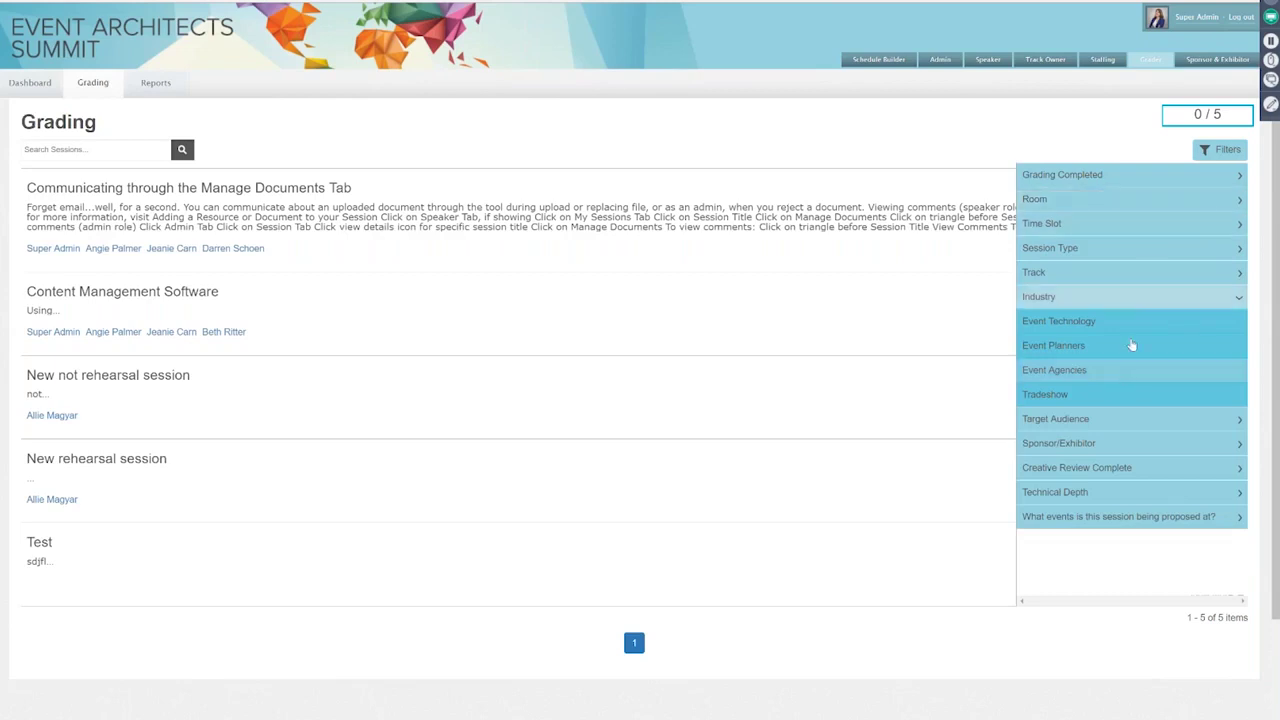
{"action": "left_click", "coordinate": [1138, 302]}
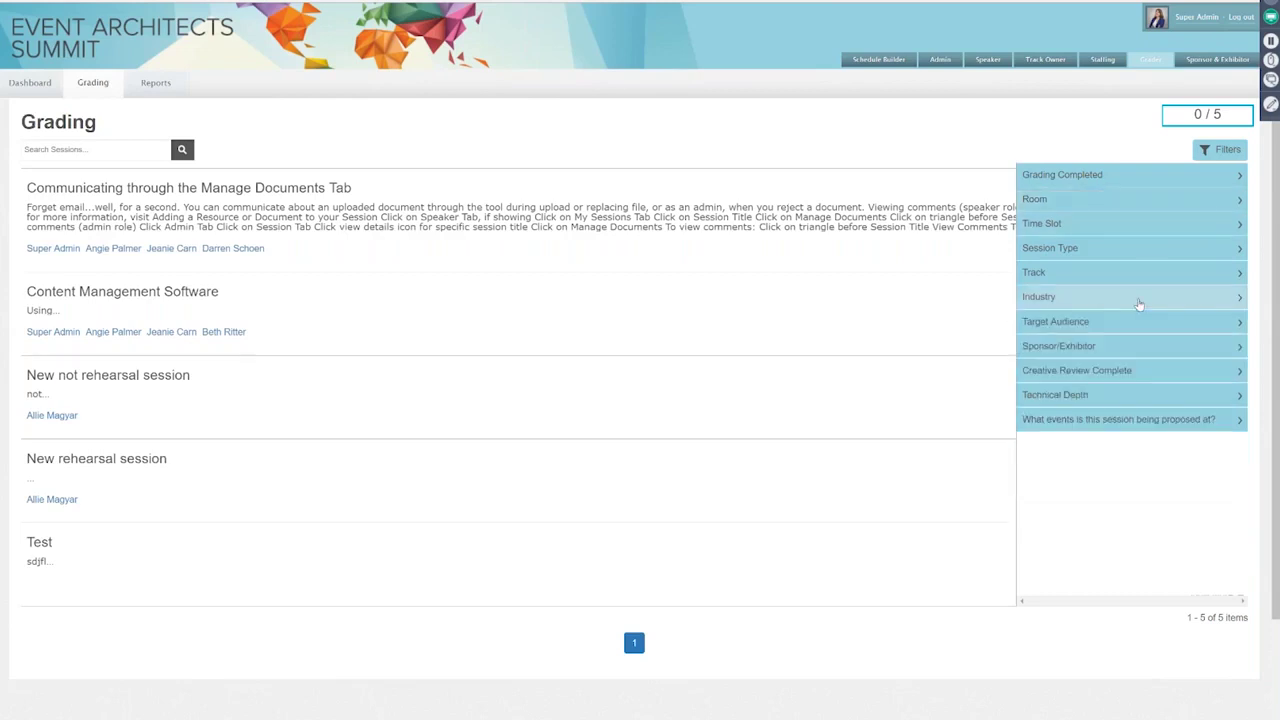
{"action": "left_click", "coordinate": [1219, 151]}
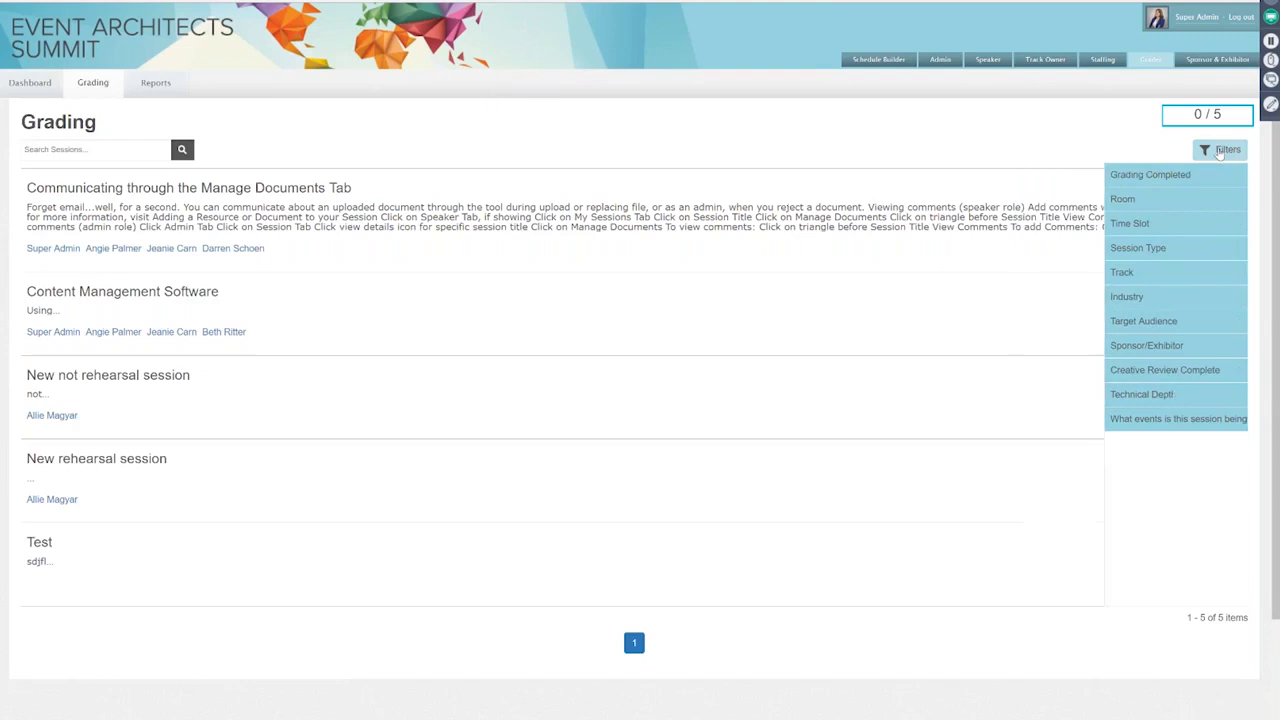
{"action": "left_click", "coordinate": [322, 189]}
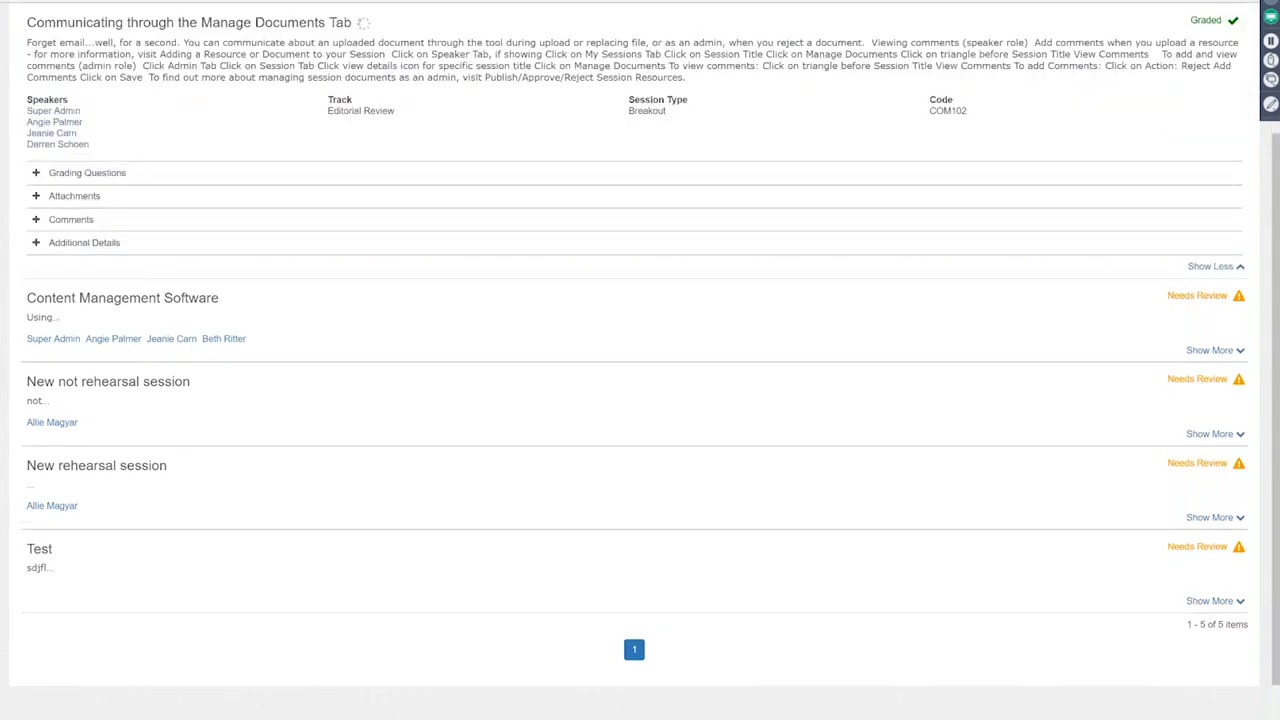
Step: Expand the graded session's Grading Questions and review its answers: rating 5, speaker qualified Yes
{"action": "scroll", "coordinate": [296, 314], "scroll_direction": "up", "scroll_amount": 2}
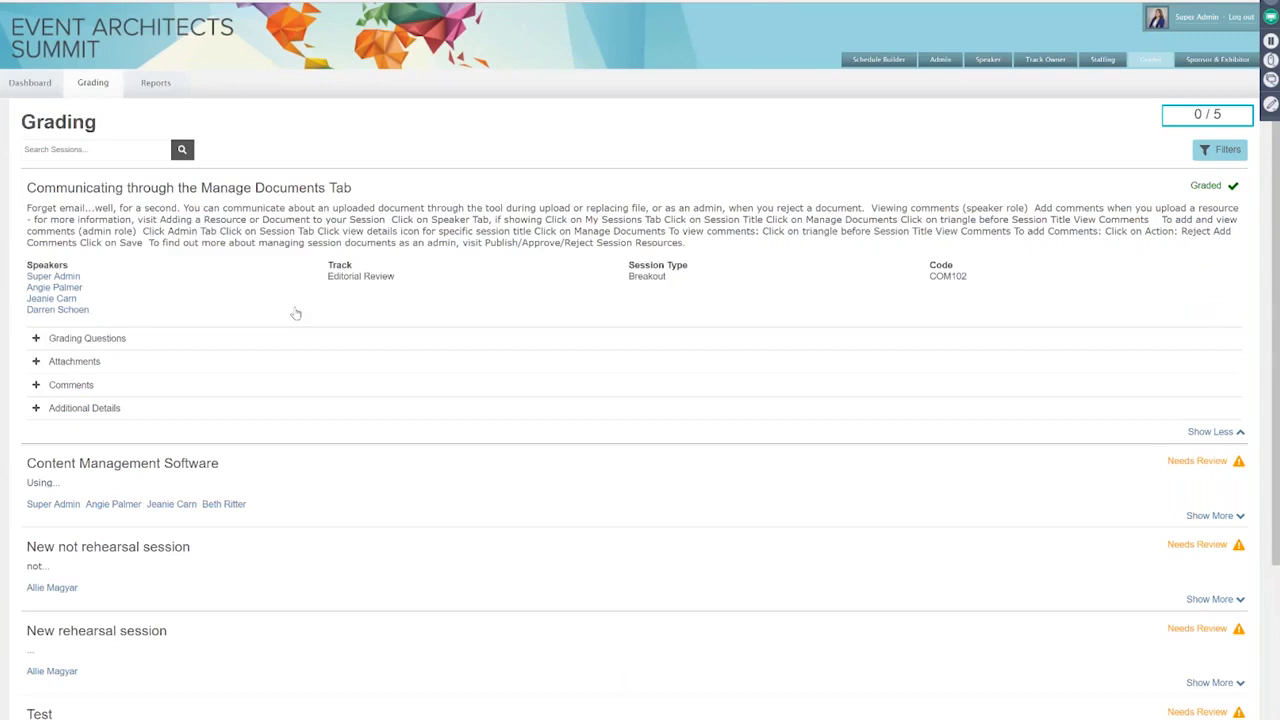
{"action": "left_click", "coordinate": [296, 338]}
{"action": "scroll", "coordinate": [660, 685], "scroll_direction": "down", "scroll_amount": 1}
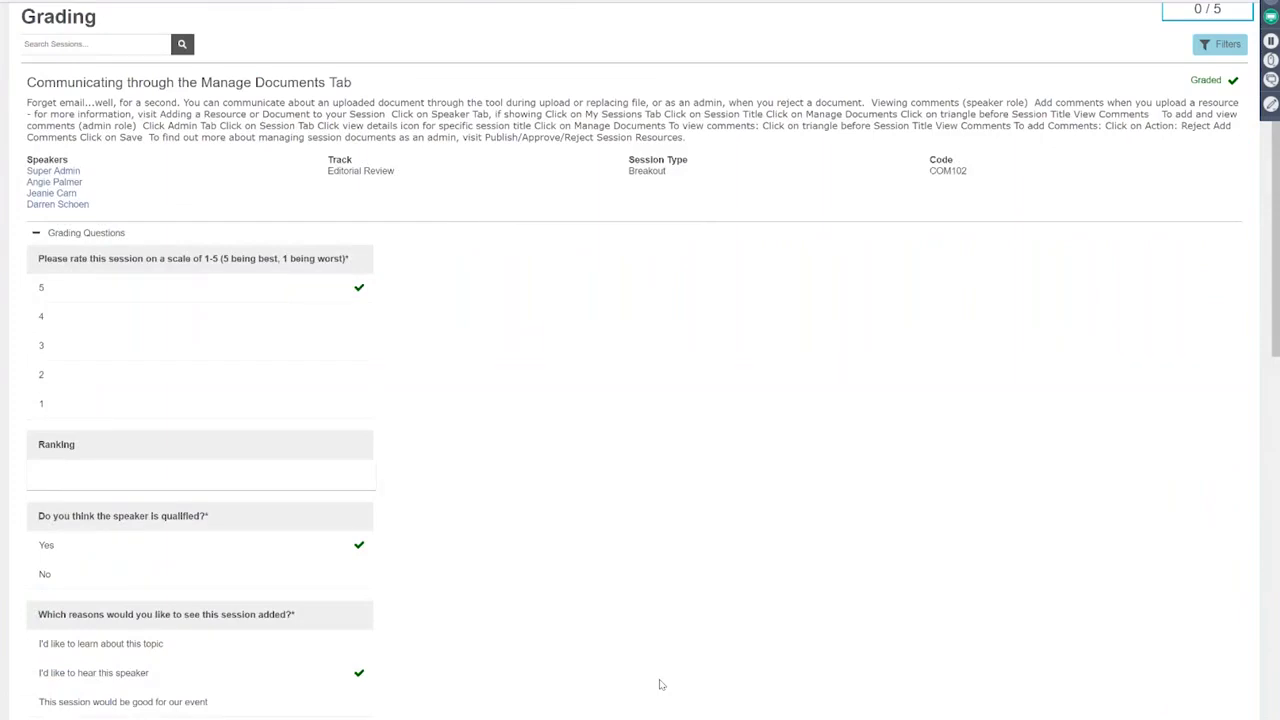
{"action": "scroll", "coordinate": [660, 685], "scroll_direction": "down", "scroll_amount": 3}
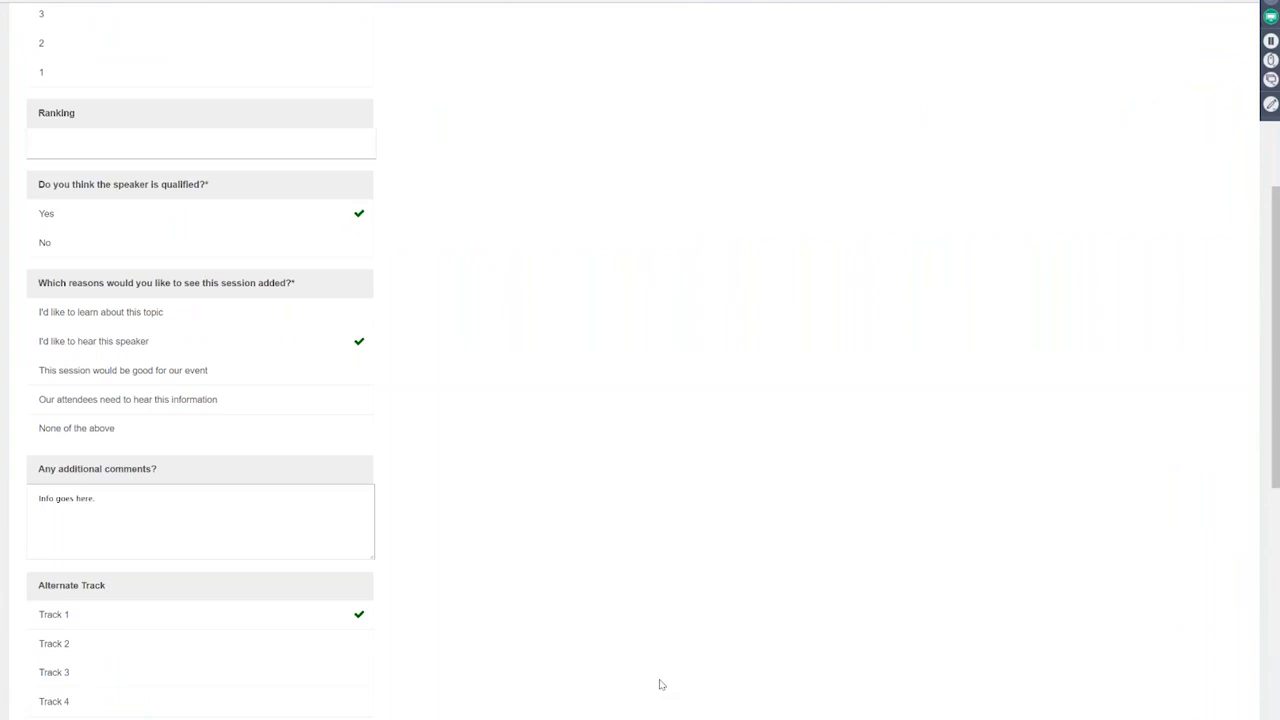
{"action": "scroll", "coordinate": [660, 684], "scroll_direction": "up", "scroll_amount": 4}
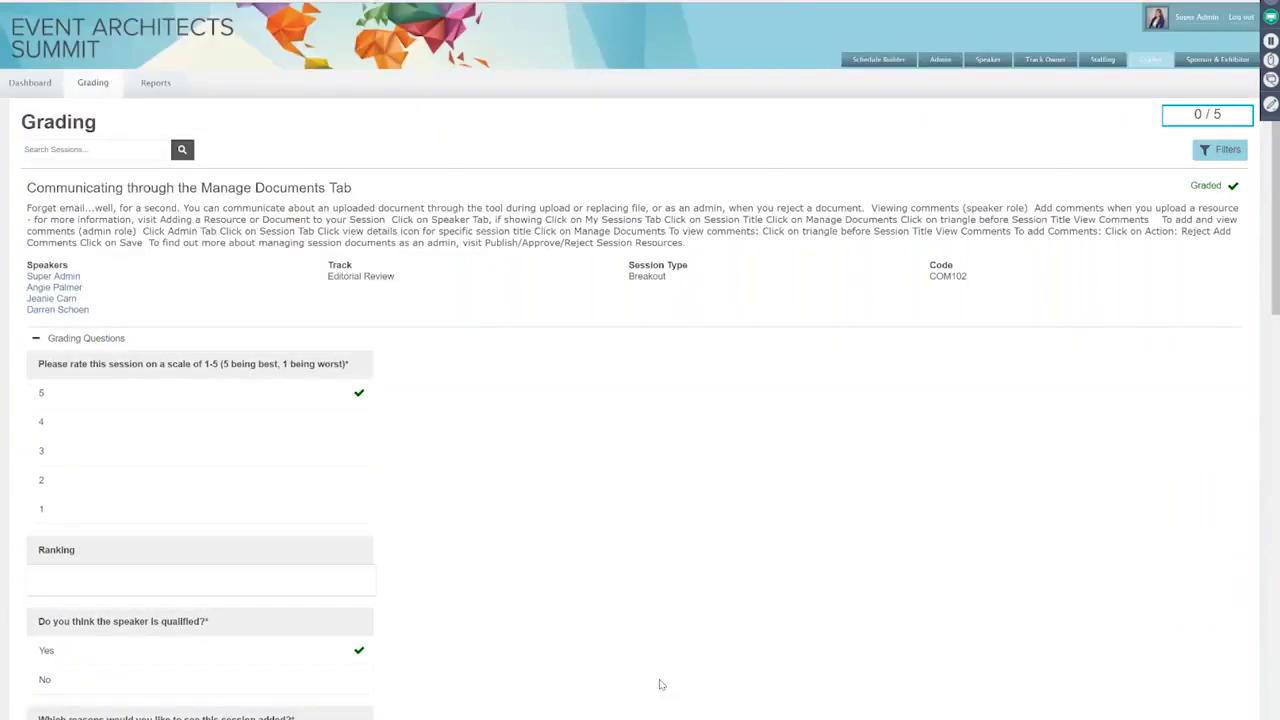
{"action": "scroll", "coordinate": [660, 684], "scroll_direction": "down", "scroll_amount": 1}
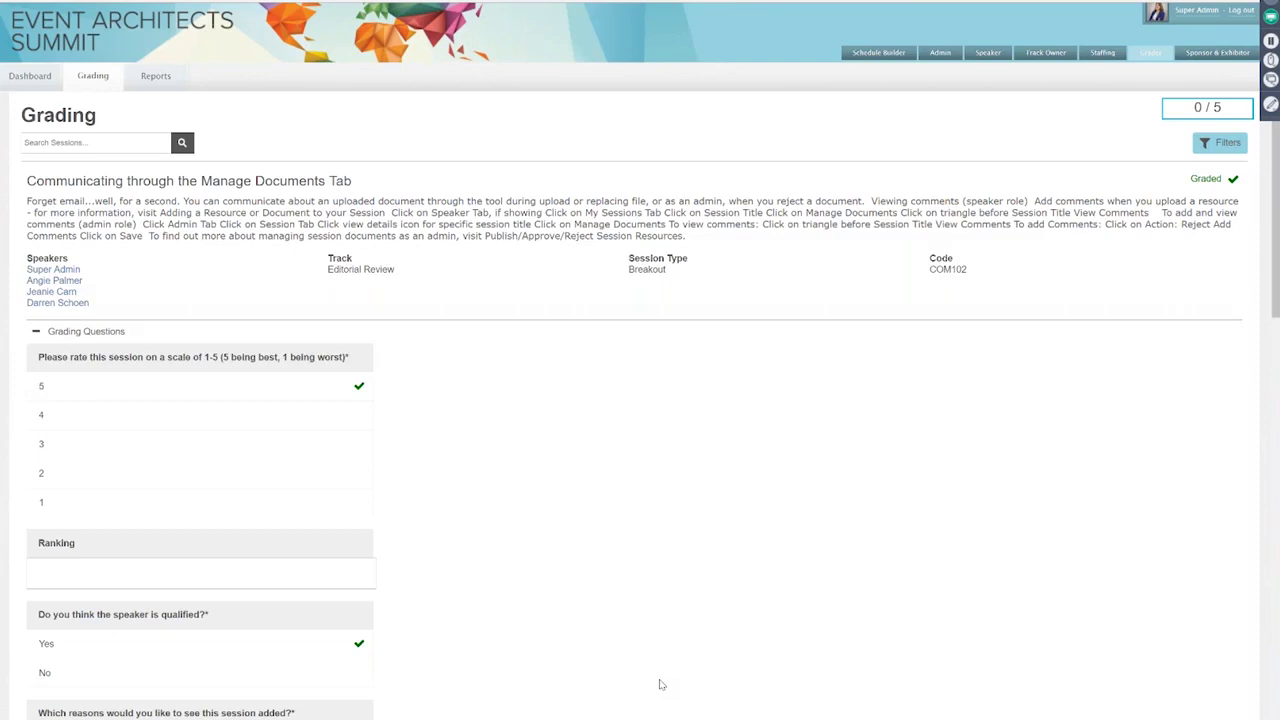
{"action": "scroll", "coordinate": [659, 684], "scroll_direction": "down", "scroll_amount": 5}
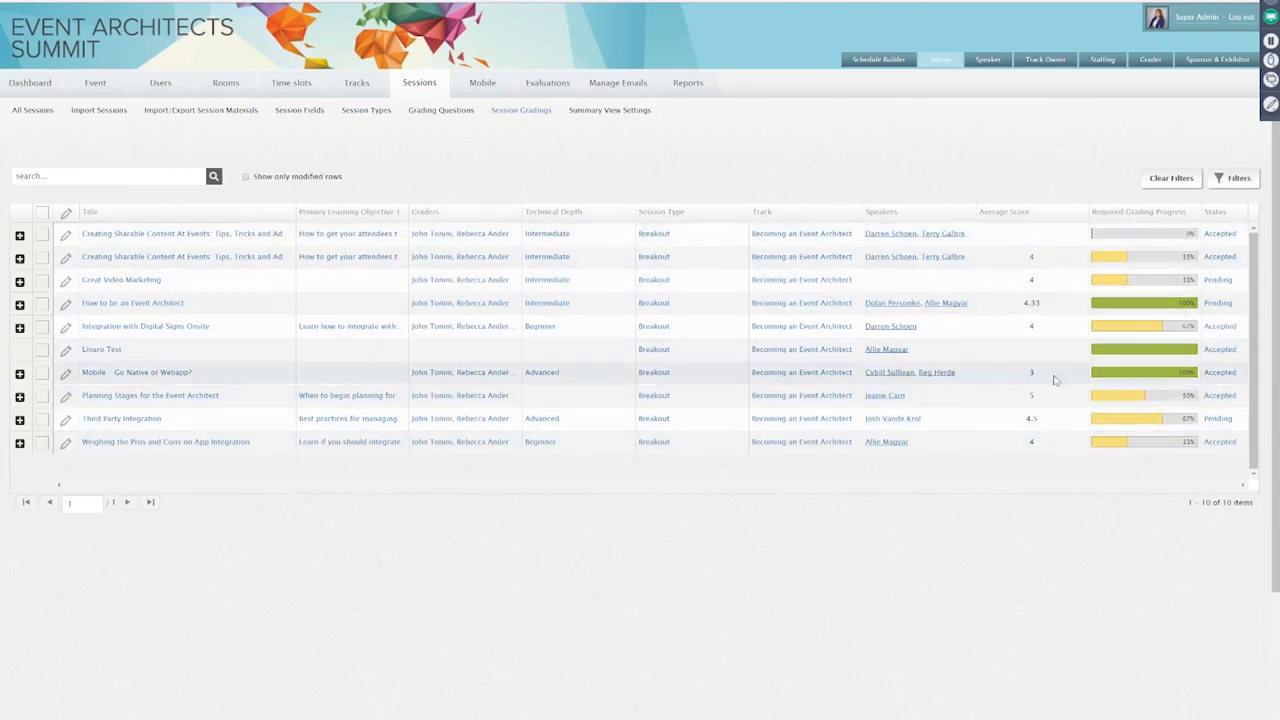
Step: Open the Mobile session's status choices and leave its status at Accepted
{"action": "left_click", "coordinate": [1225, 372]}
{"action": "left_click", "coordinate": [1242, 372]}
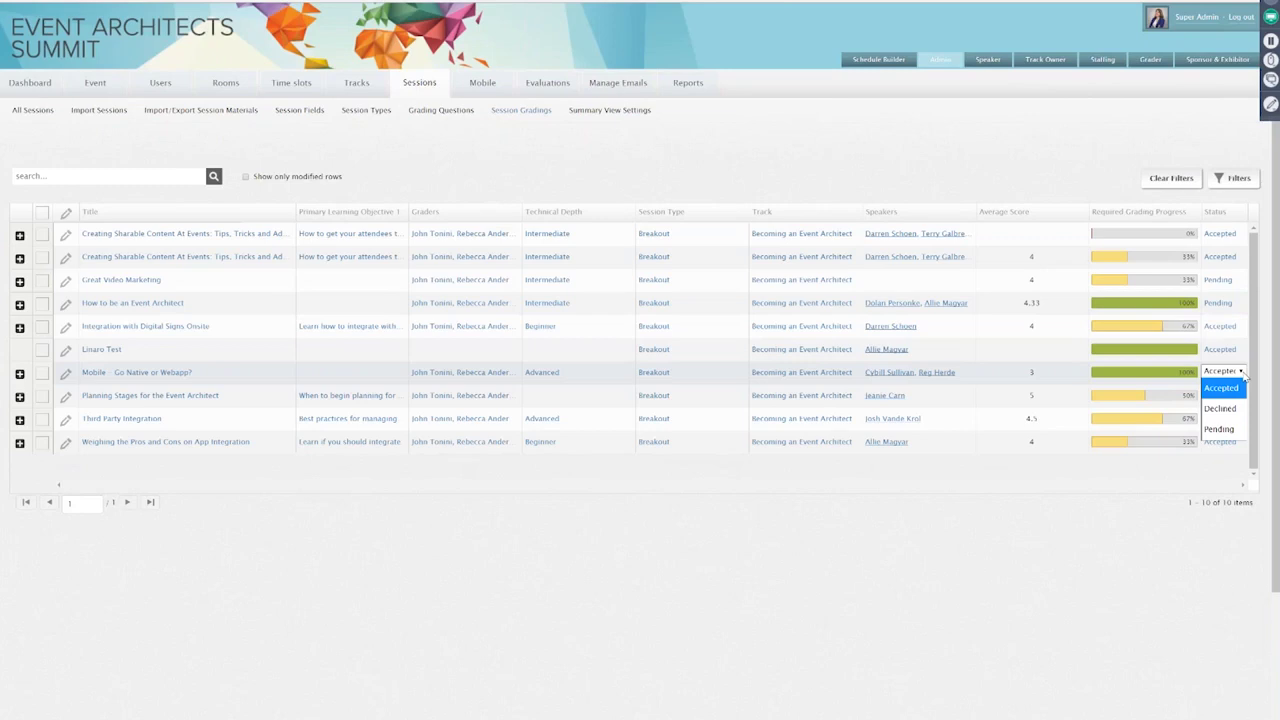
{"action": "left_click", "coordinate": [815, 178]}
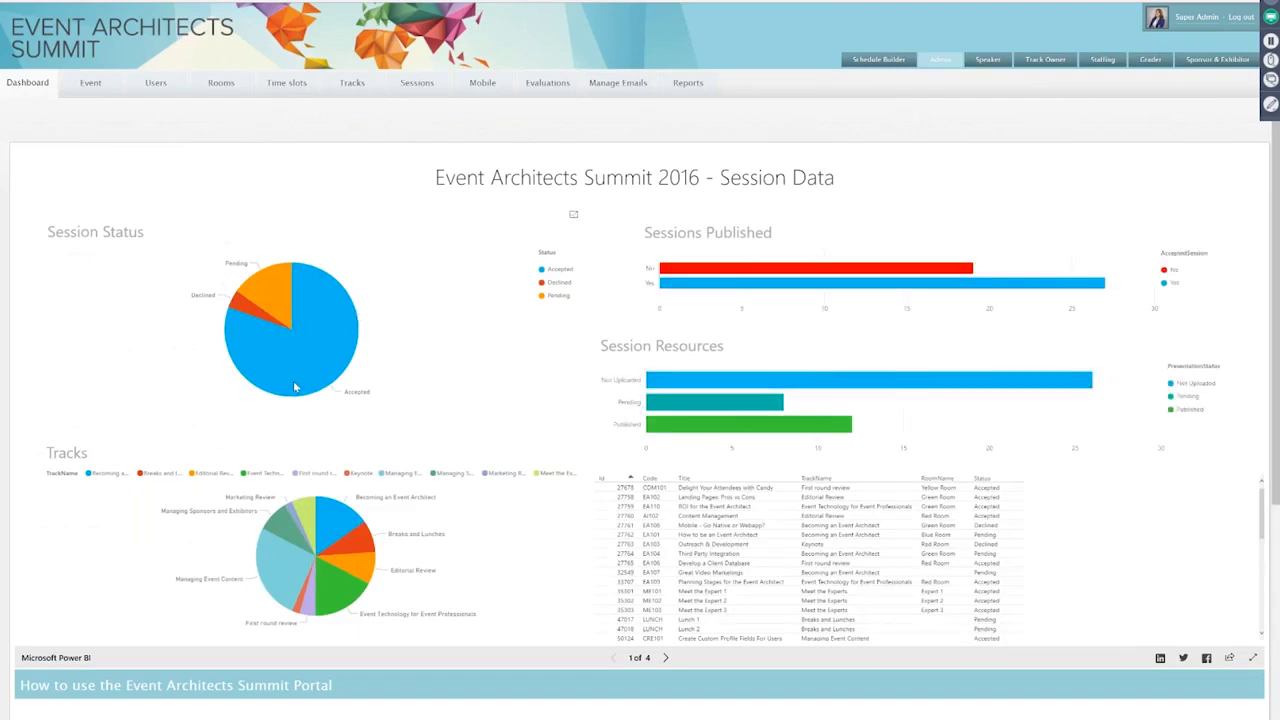
{"action": "mouse_move", "coordinate": [298, 382]}
{"action": "mouse_move", "coordinate": [290, 573]}
{"action": "mouse_move", "coordinate": [820, 381]}
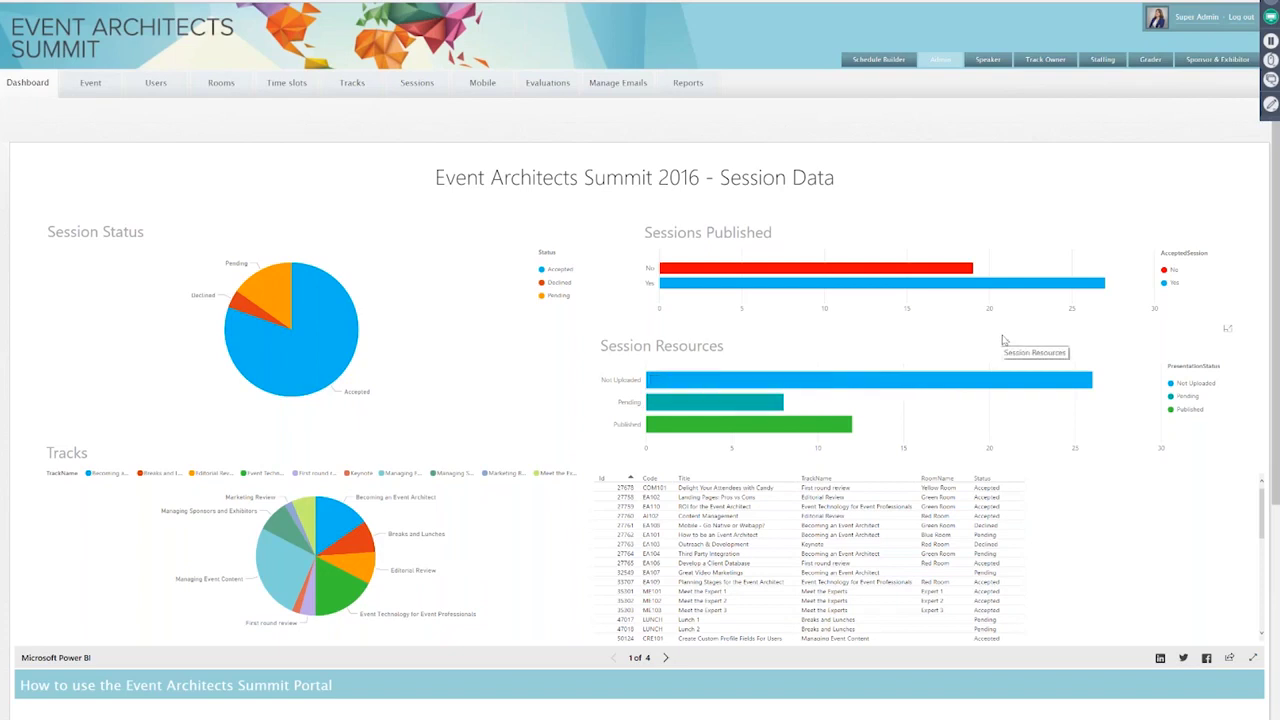
{"action": "mouse_move", "coordinate": [821, 437]}
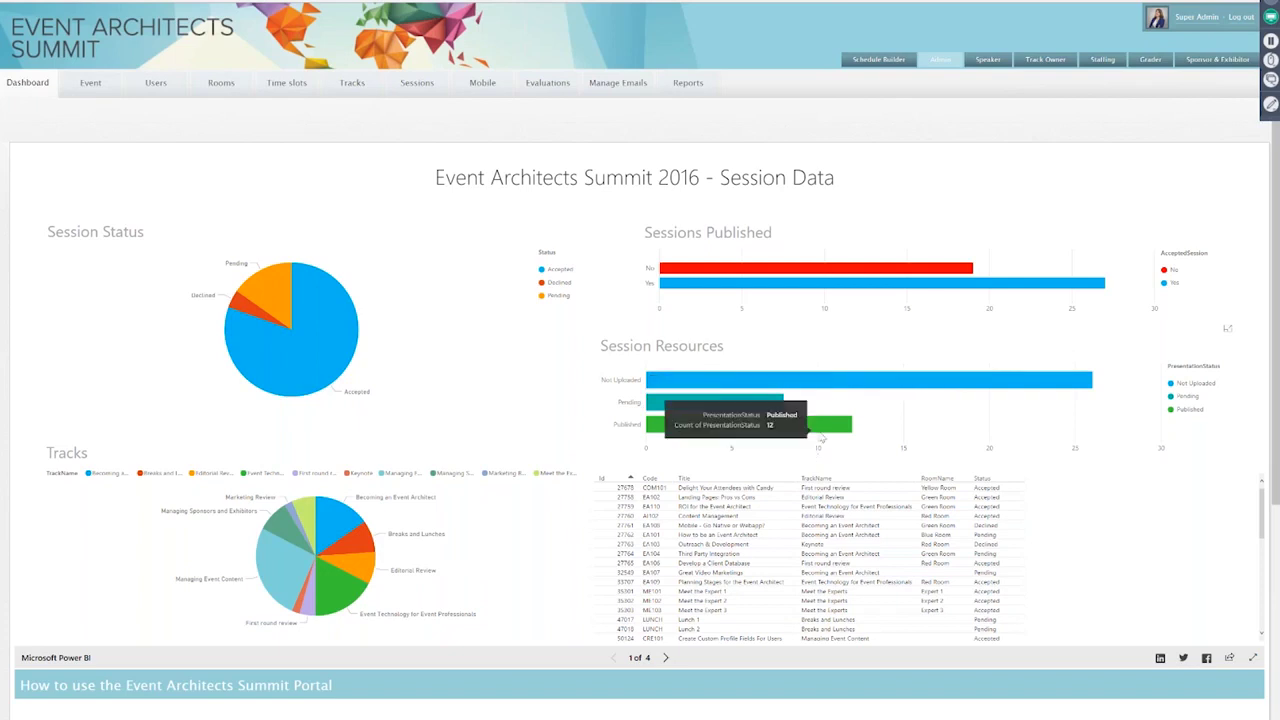
{"action": "left_click", "coordinate": [665, 659]}
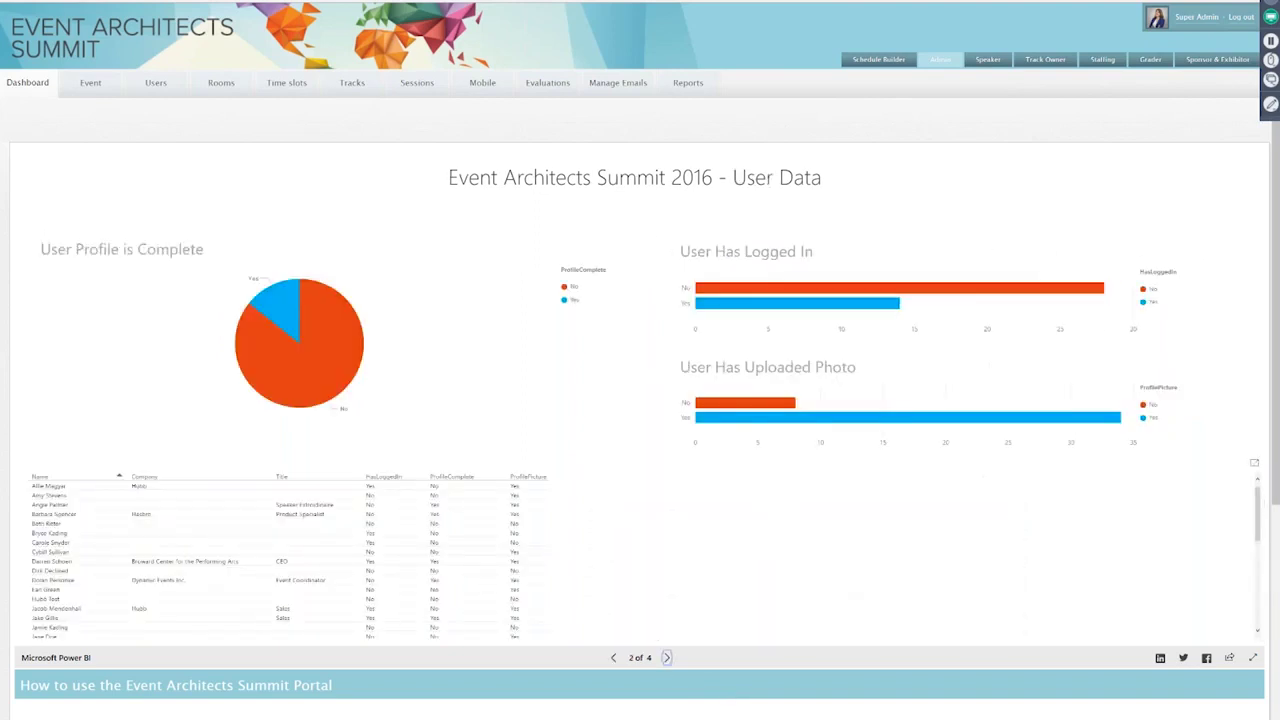
{"action": "left_click", "coordinate": [283, 317]}
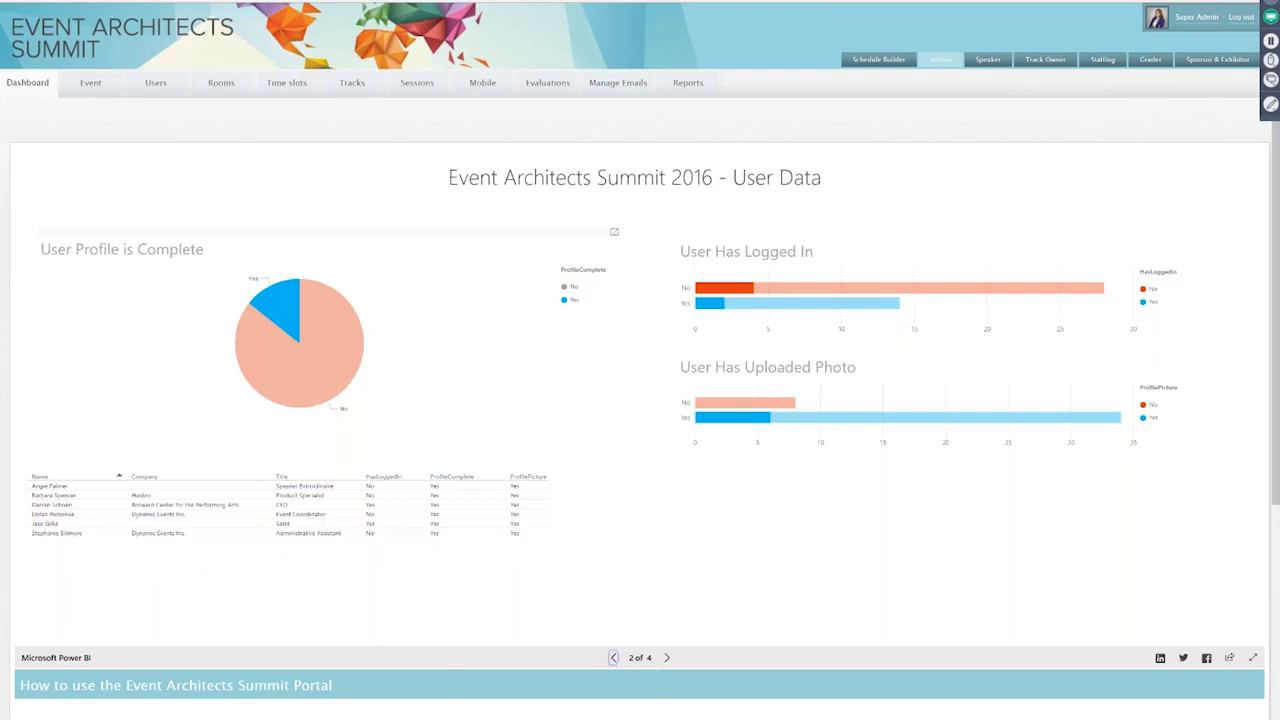
{"action": "left_click", "coordinate": [613, 657]}
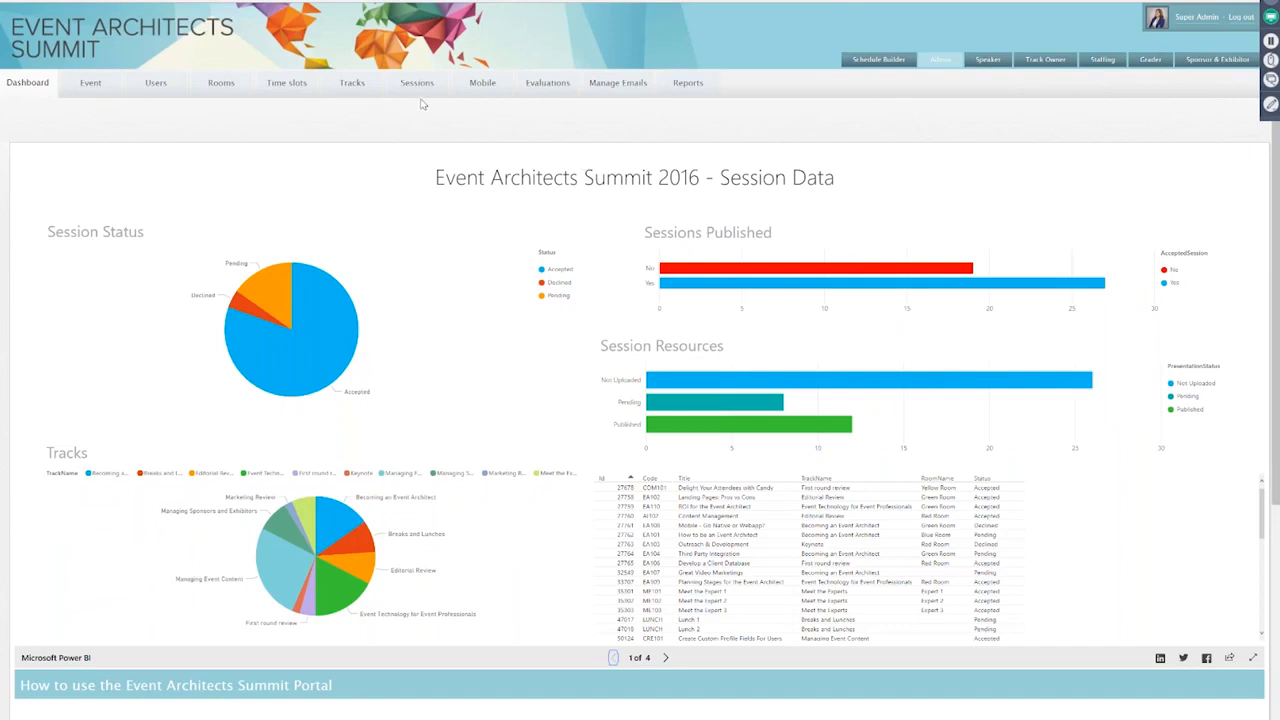
{"action": "mouse_move", "coordinate": [421, 88]}
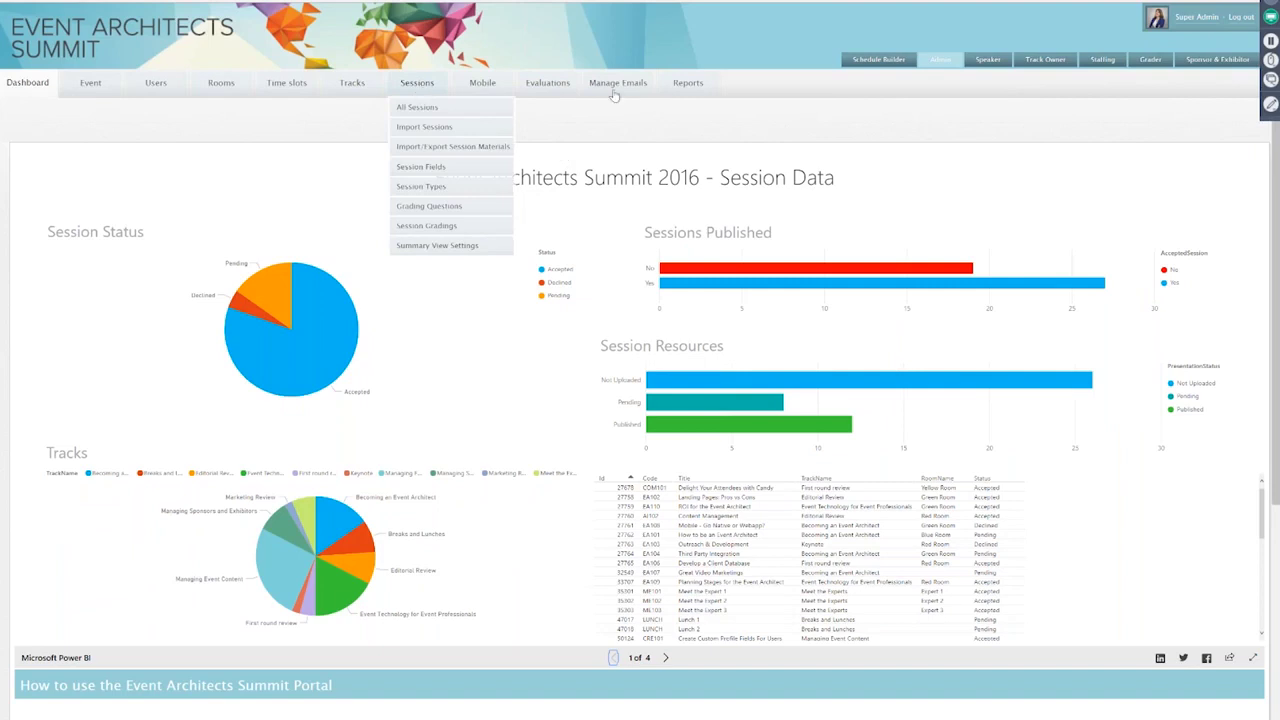
{"action": "mouse_move", "coordinate": [632, 91]}
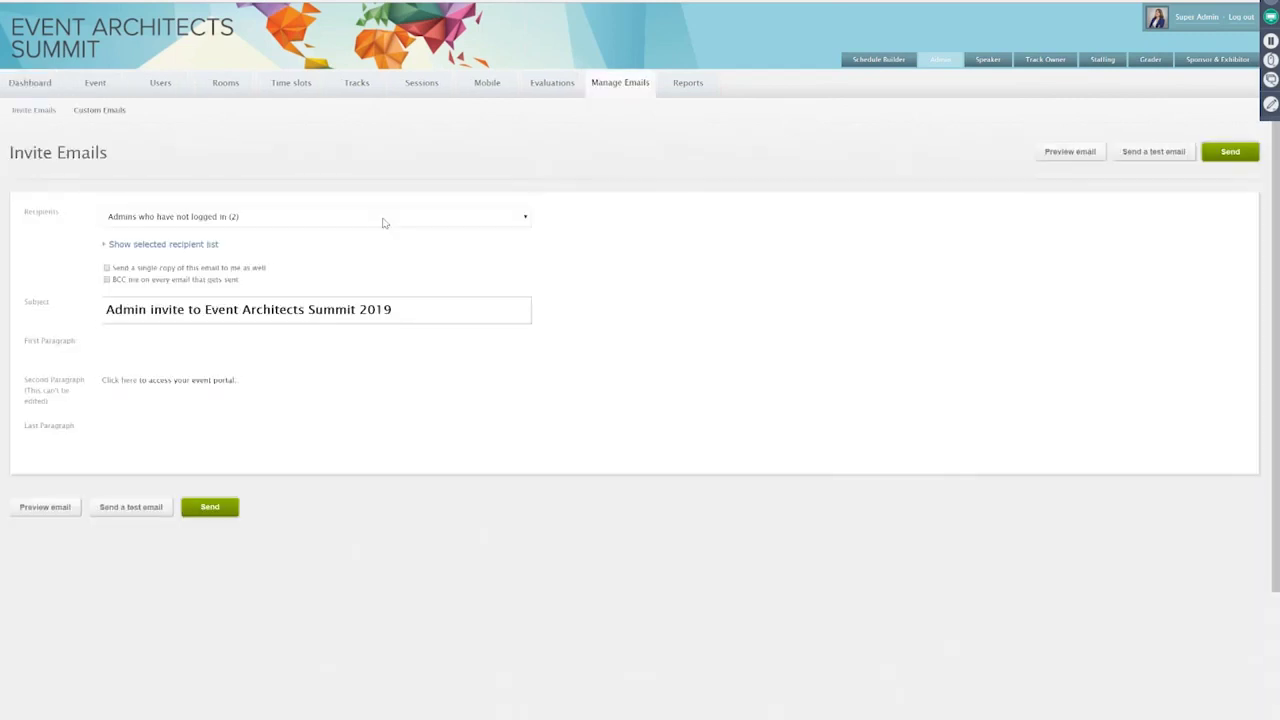
Step: Set the invite recipients to 'Speakers who have not received an email'
{"action": "left_click", "coordinate": [380, 220]}
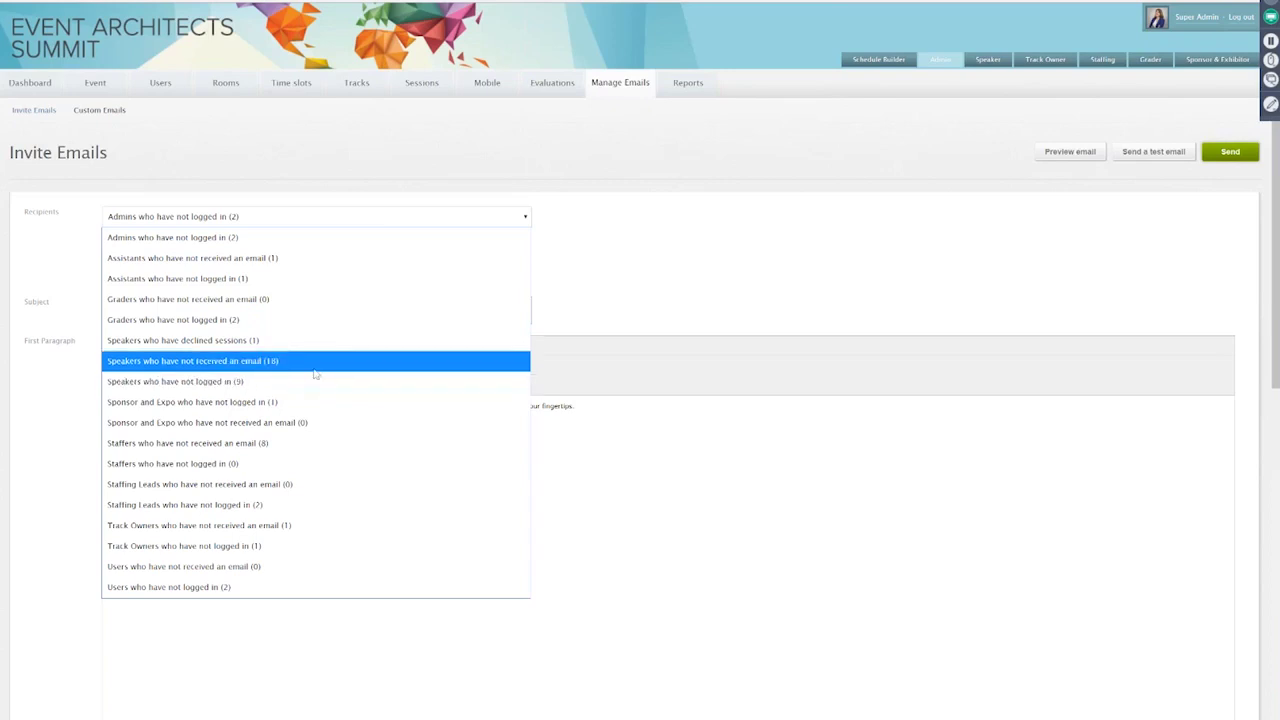
{"action": "left_click", "coordinate": [312, 361]}
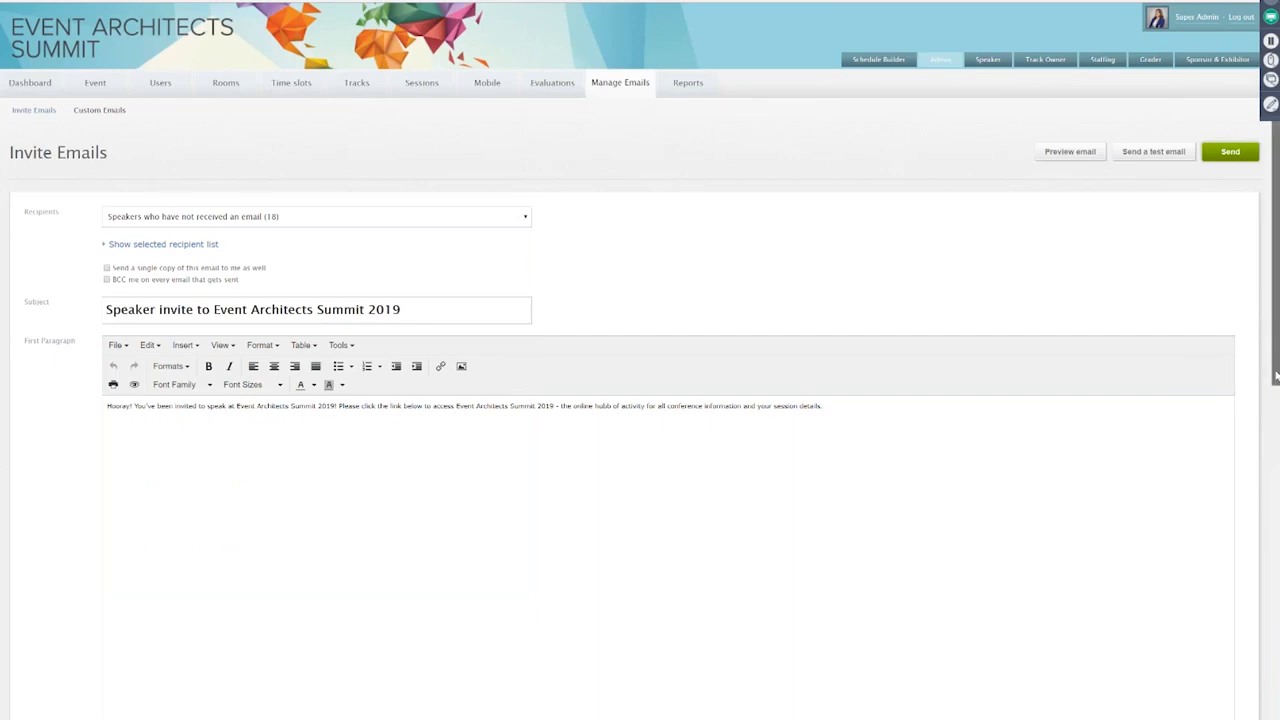
{"action": "left_click_drag", "start_coordinate": [1276, 376], "coordinate": [1277, 527]}
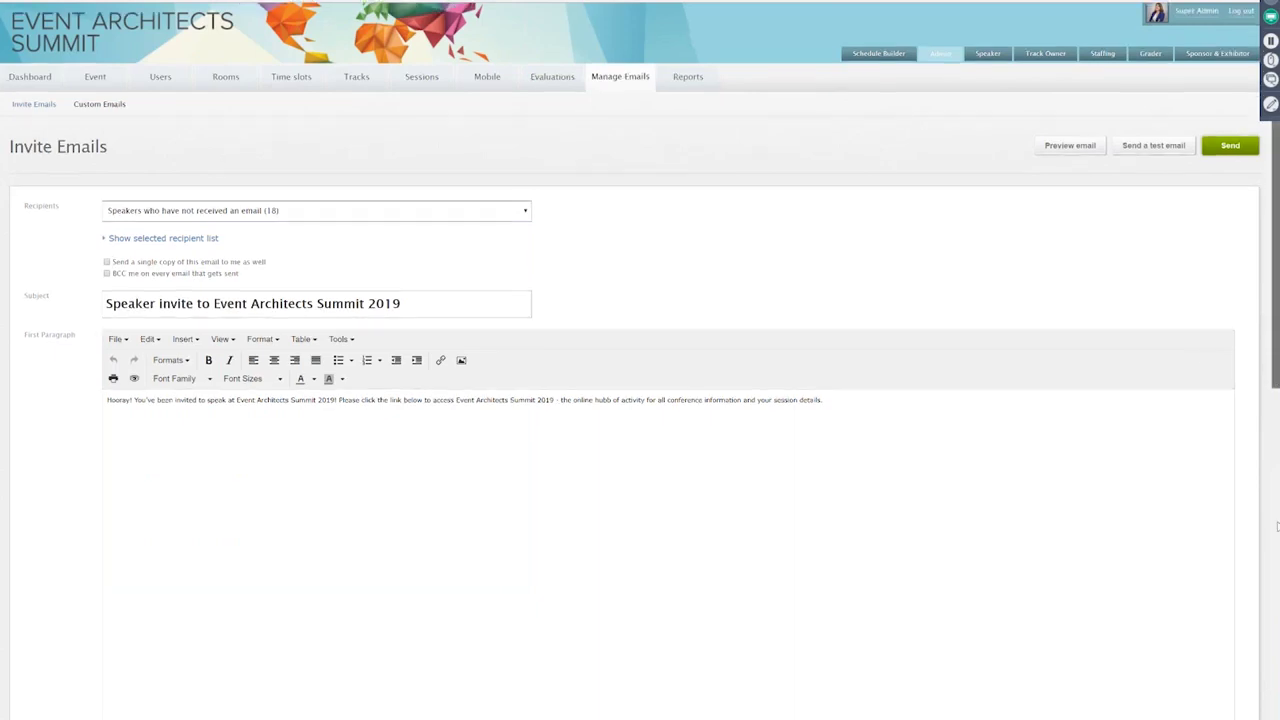
{"action": "scroll", "coordinate": [1277, 527], "scroll_direction": "down", "scroll_amount": 10}
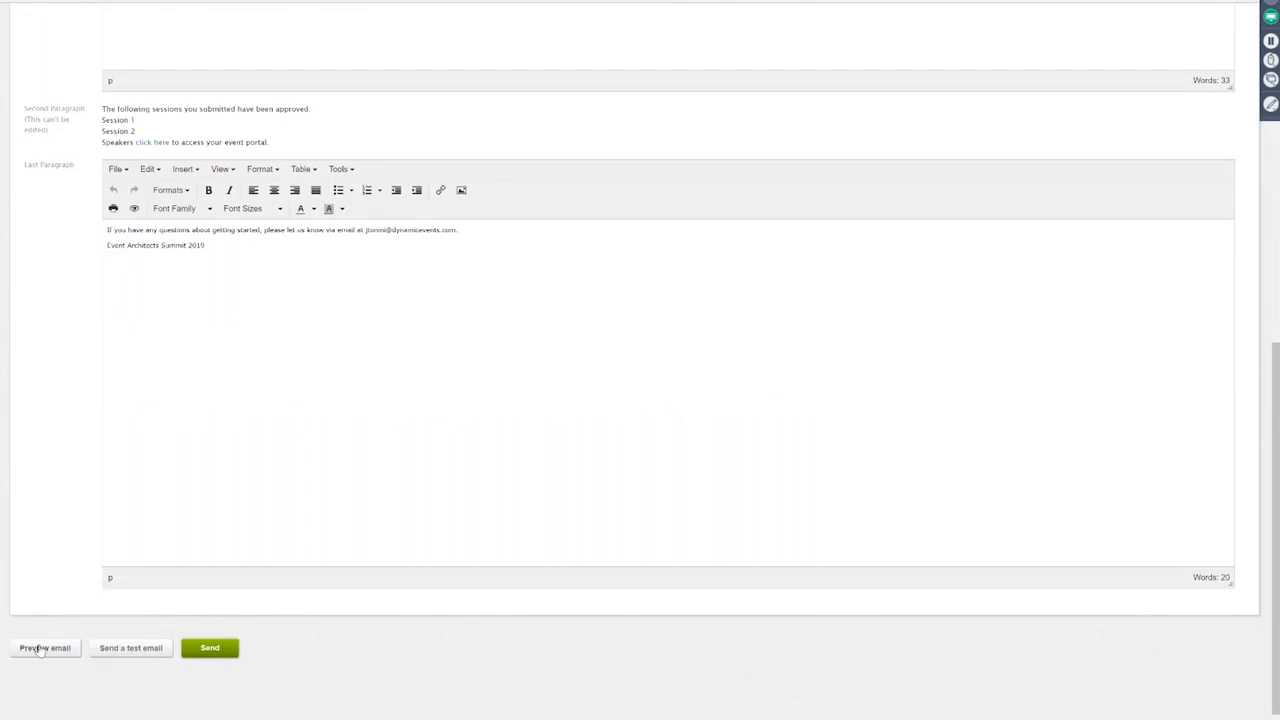
{"action": "left_click", "coordinate": [45, 648]}
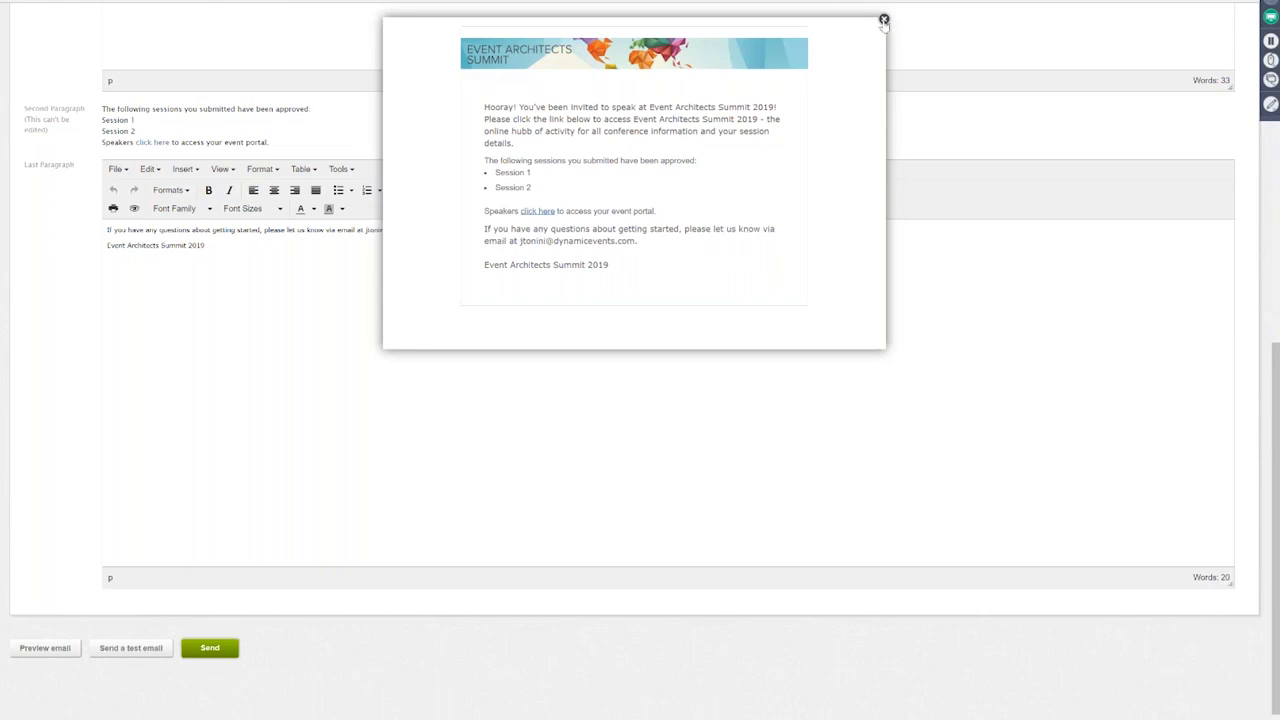
{"action": "left_click", "coordinate": [884, 20]}
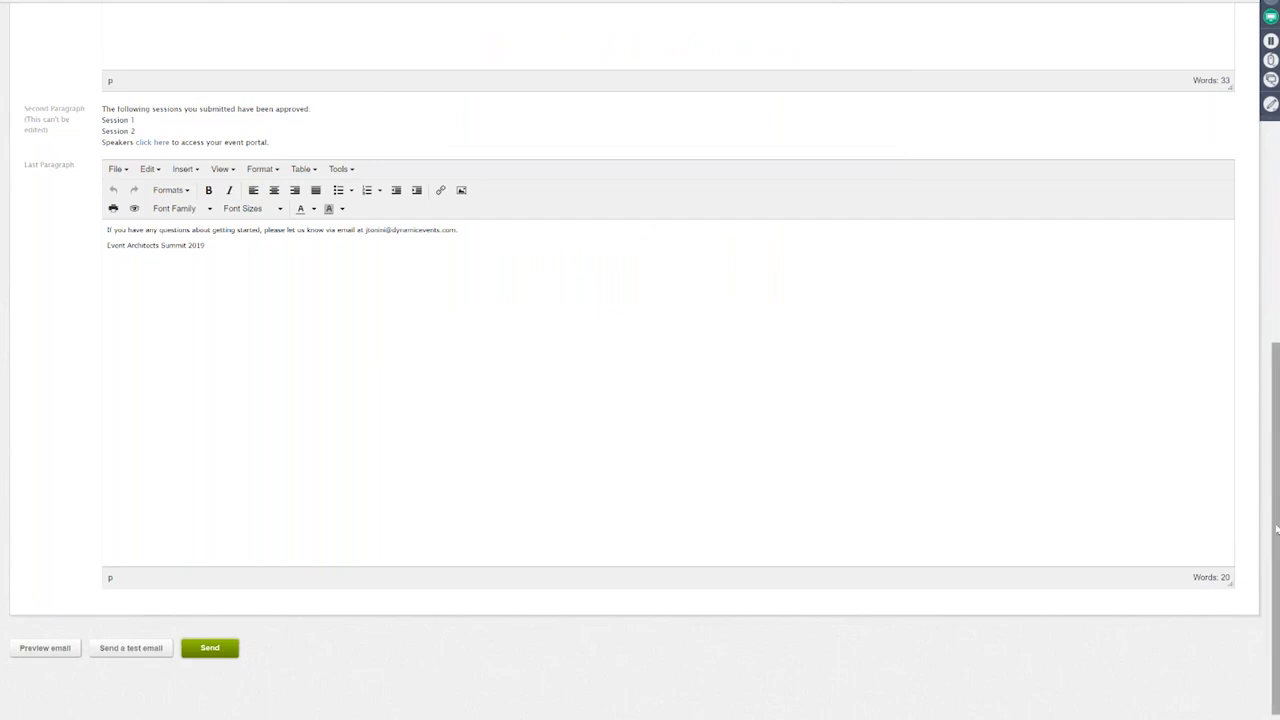
{"action": "left_click_drag", "start_coordinate": [1276, 530], "coordinate": [1276, 393]}
{"action": "scroll", "coordinate": [930, 496], "scroll_direction": "up", "scroll_amount": 5}
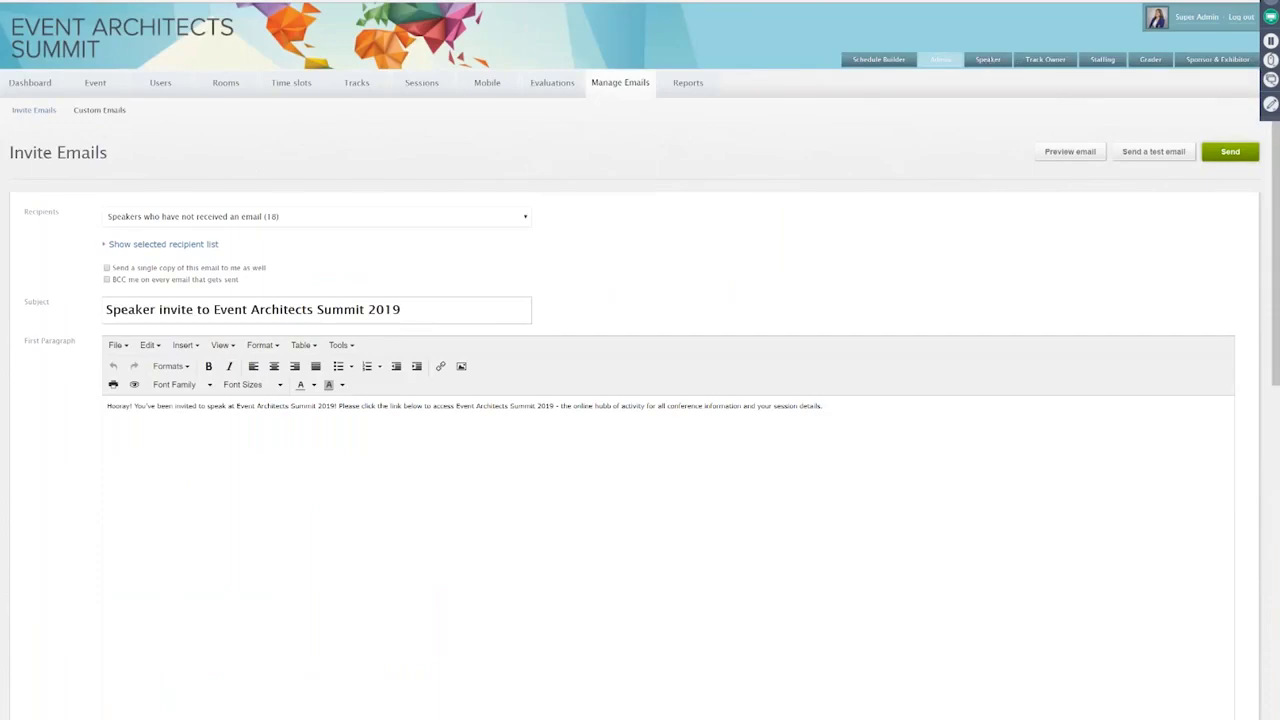
Step: Switch to the Speaker Portal dashboard using the Speaker entry in the top bar
{"action": "left_click", "coordinate": [988, 59]}
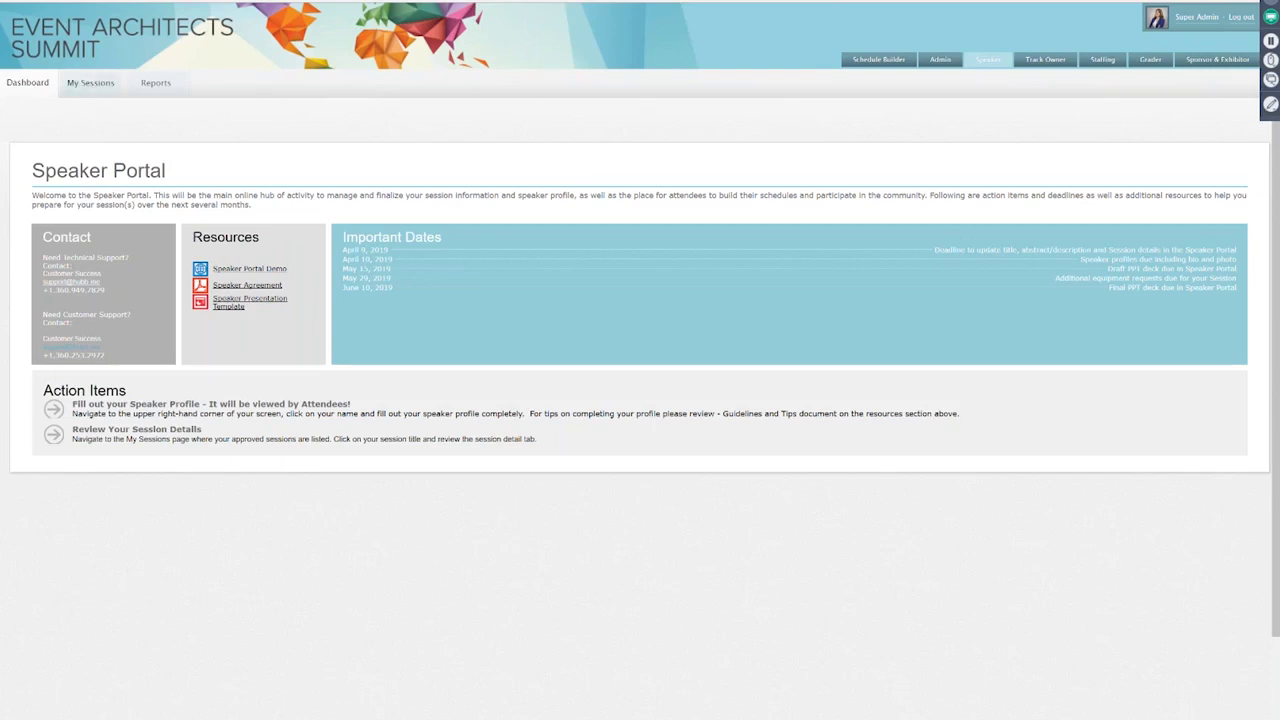
Step: Open My Sessions to see the speaker's COM102 and AI102 sessions and 8/3–8/5/2019 schedule
{"action": "left_click", "coordinate": [91, 82]}
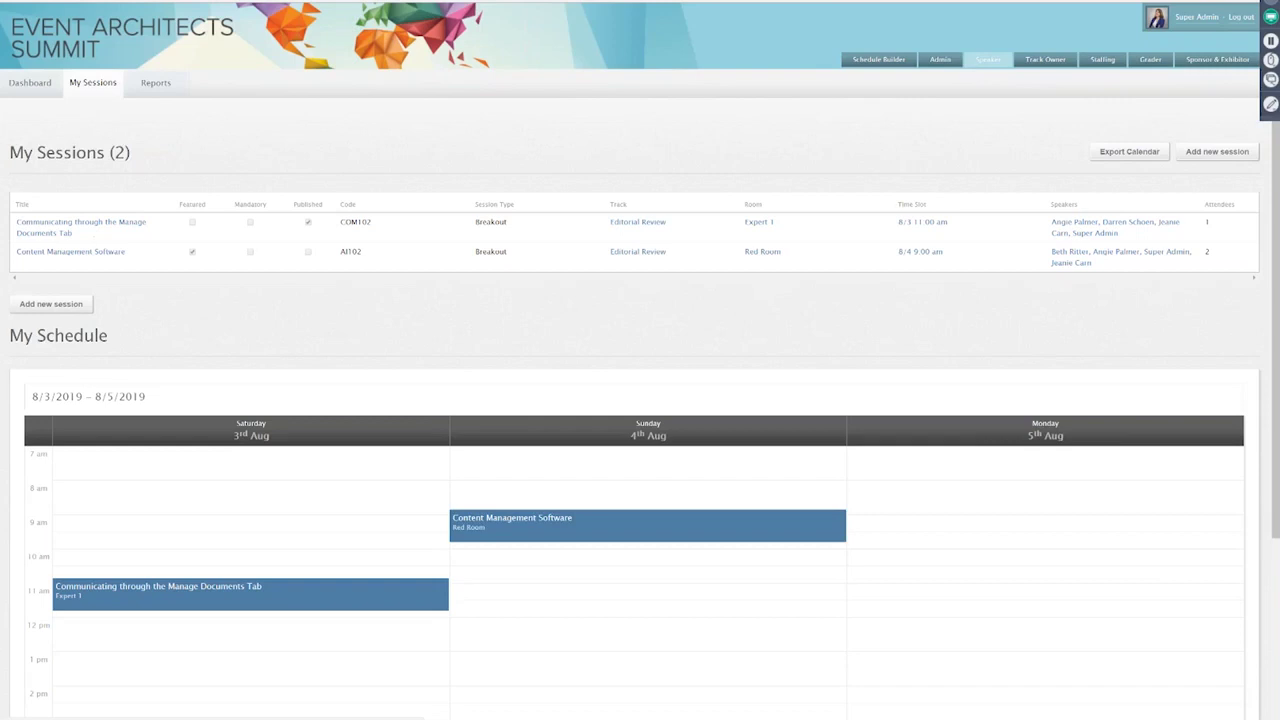
Step: Open the COM102 session, check its Session Requests, then view its Manage Documents list
{"action": "left_click", "coordinate": [122, 222]}
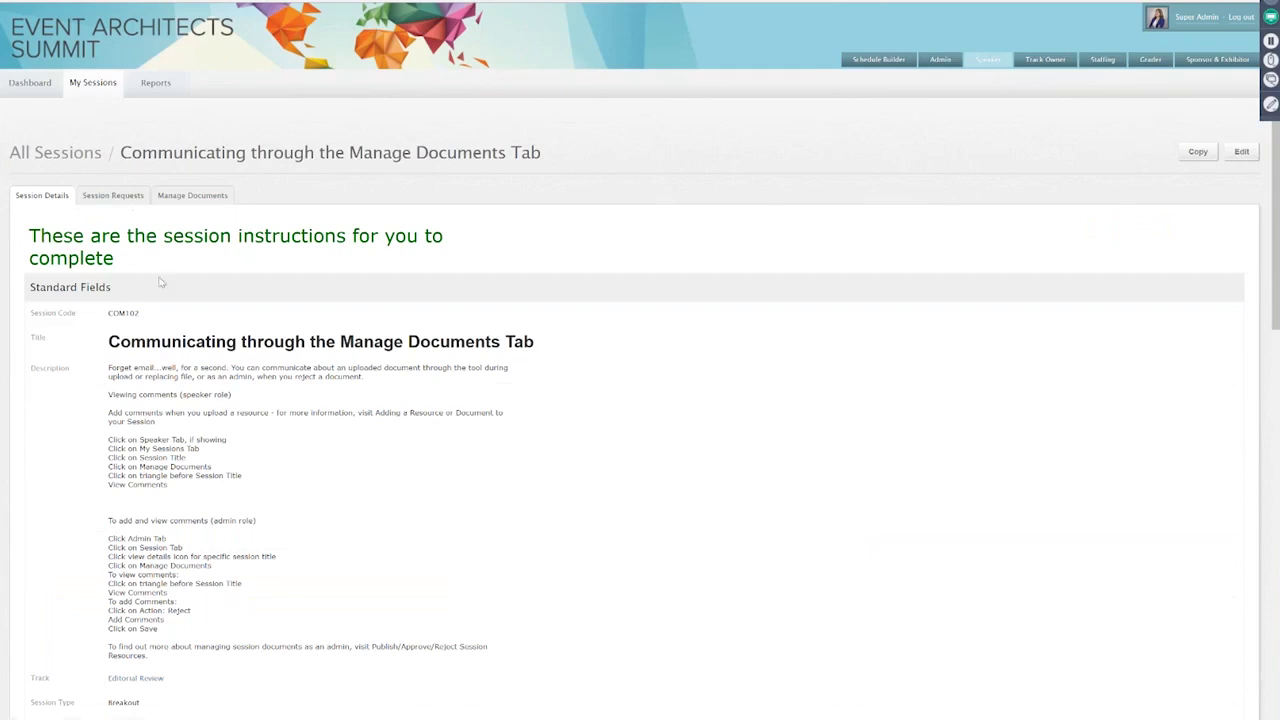
{"action": "left_click", "coordinate": [120, 197]}
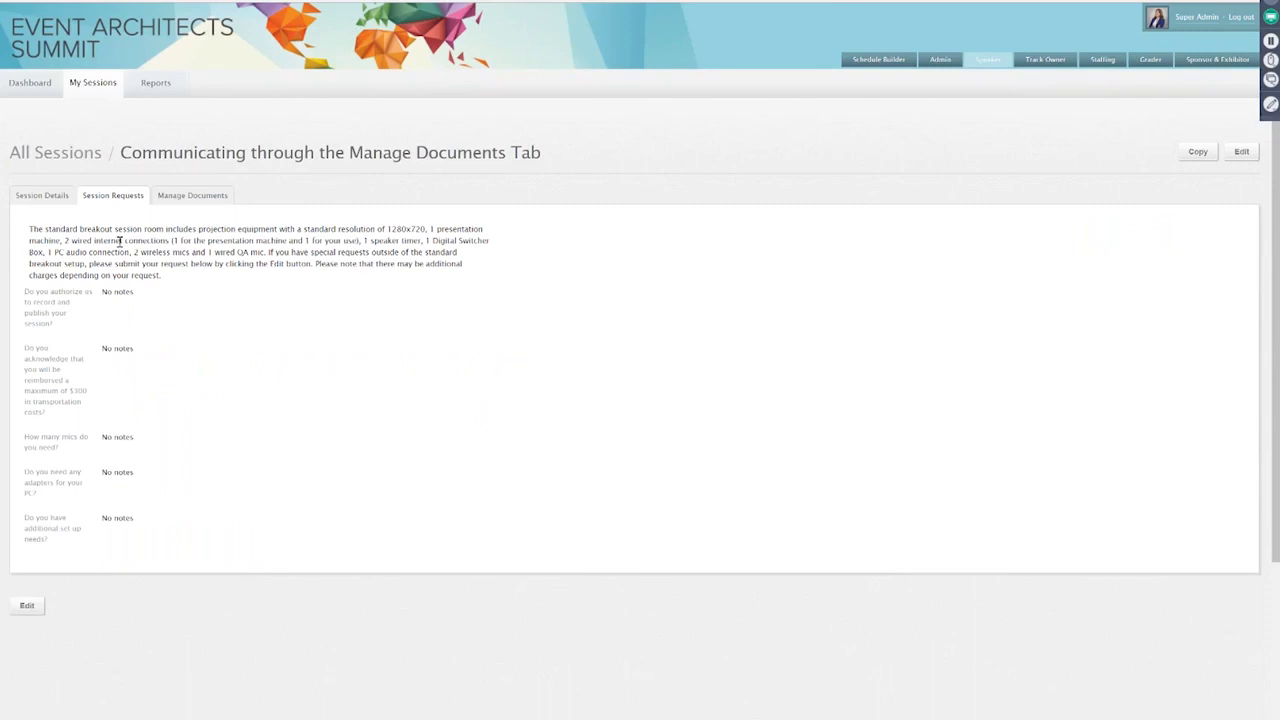
{"action": "left_click", "coordinate": [192, 197]}
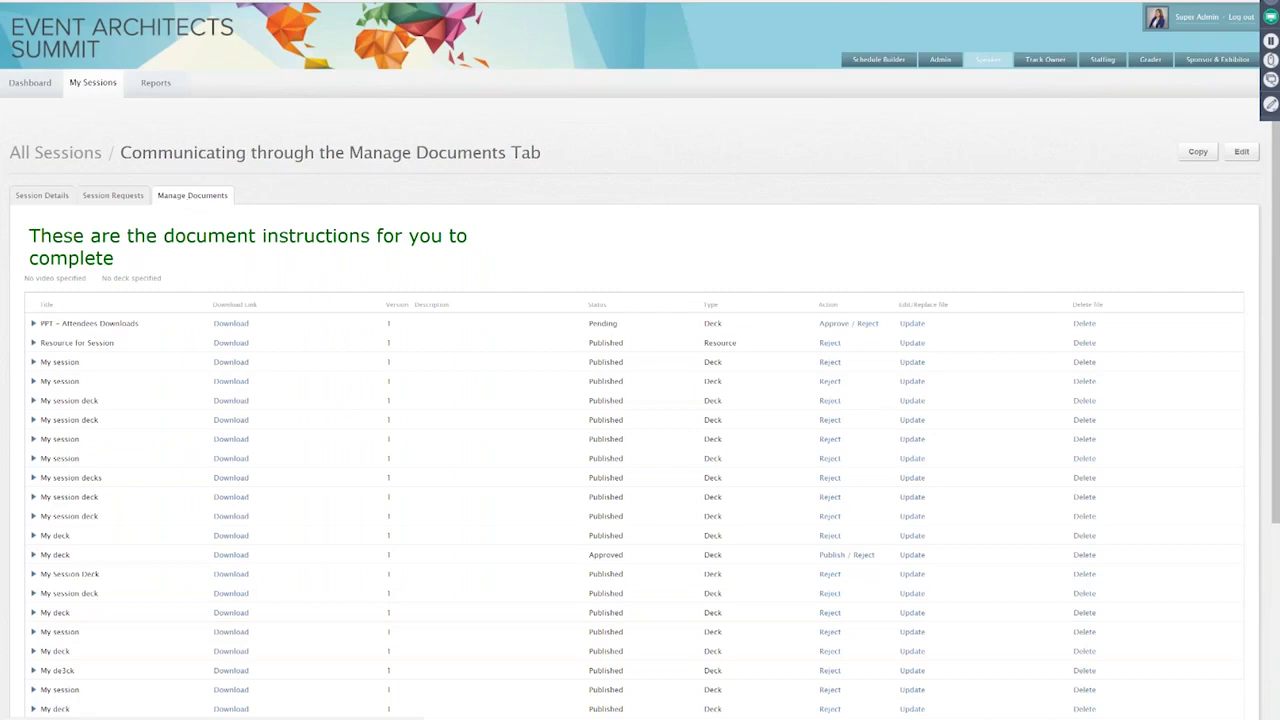
Step: Show the PPT – Attendees Downloads comment history, then go to Admin Sessions > Session Fields
{"action": "left_click", "coordinate": [33, 324]}
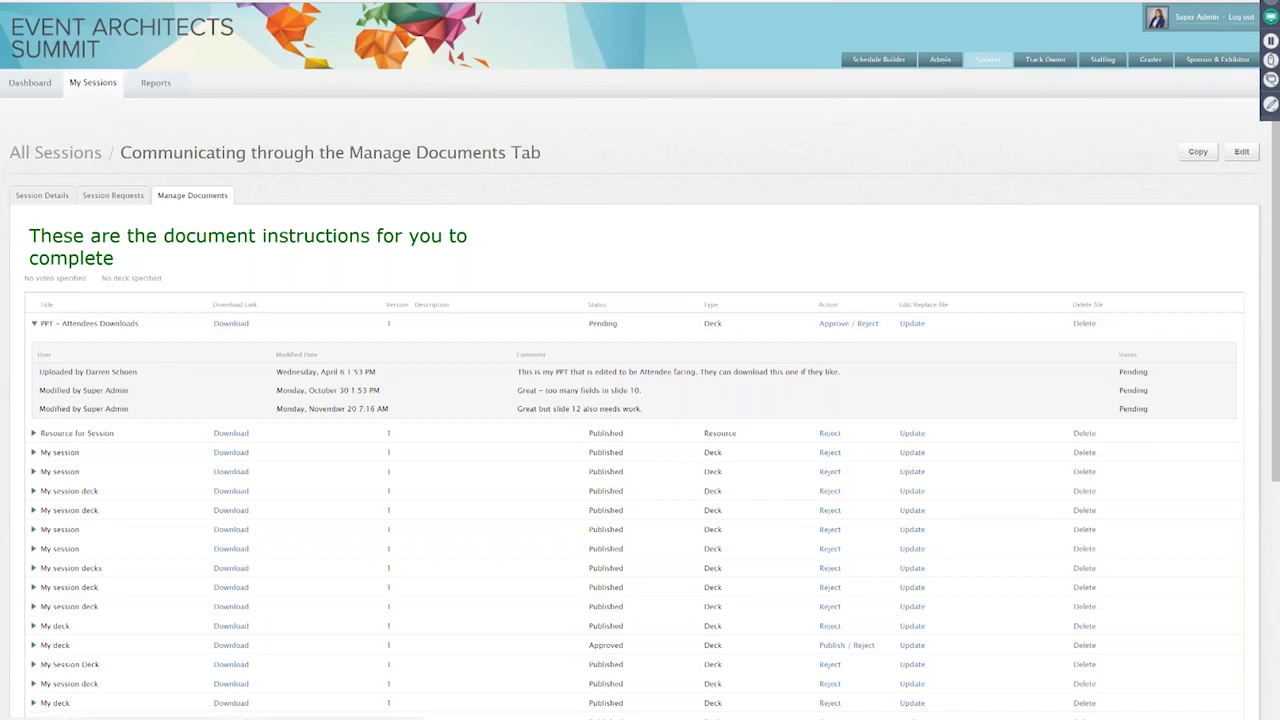
{"action": "left_click", "coordinate": [940, 59]}
{"action": "mouse_move", "coordinate": [417, 85]}
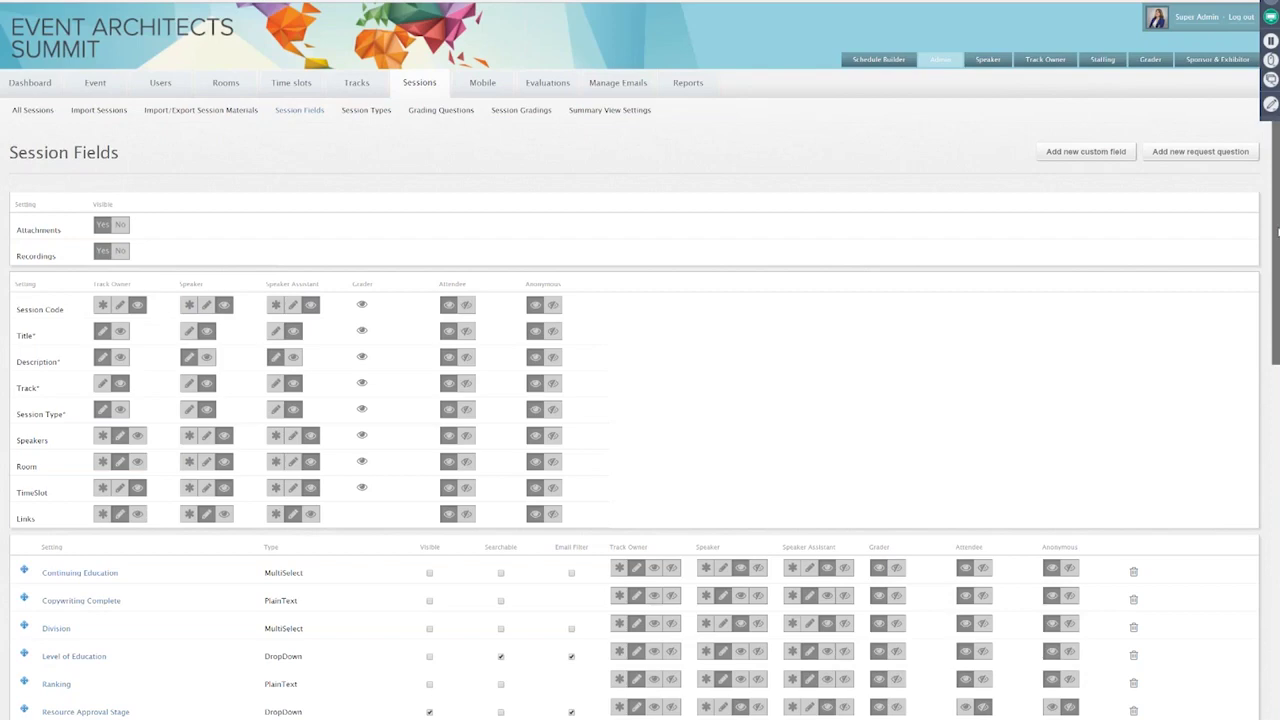
Step: Scroll through the Session Fields list, then start a new custom session field
{"action": "left_click_drag", "start_coordinate": [1277, 231], "coordinate": [100, 611]}
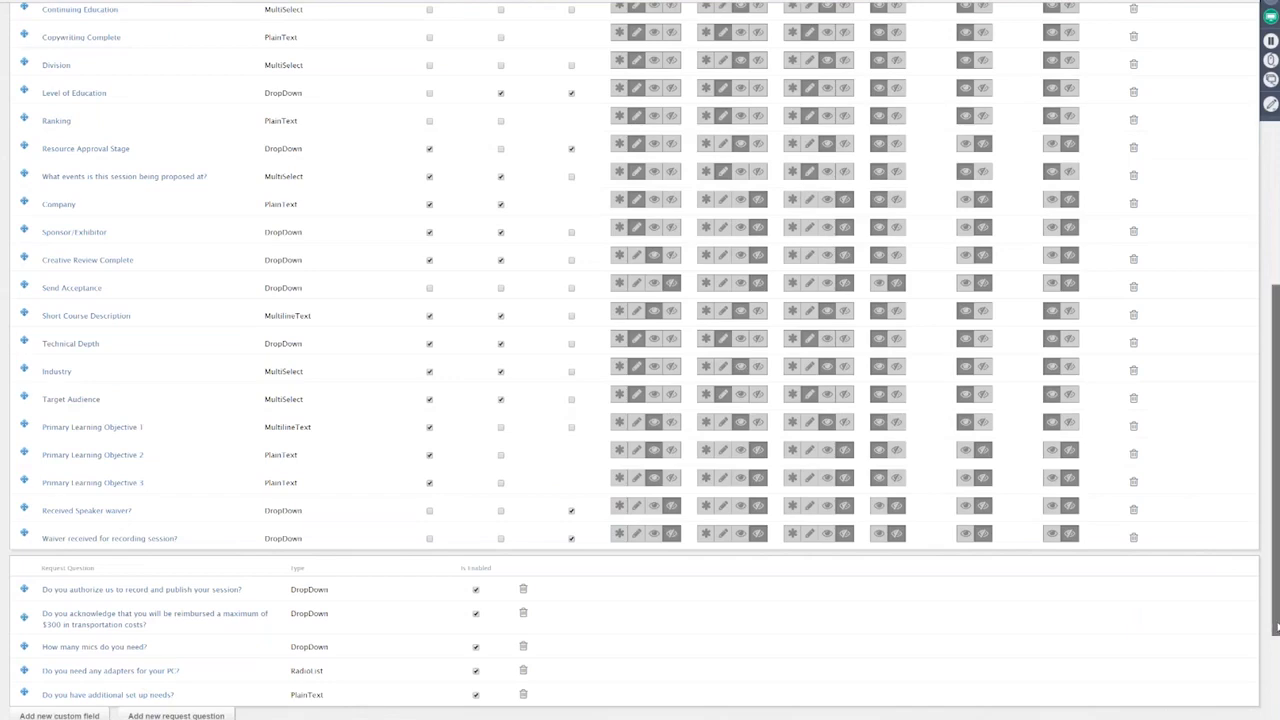
{"action": "left_click_drag", "start_coordinate": [1276, 627], "coordinate": [1276, 322]}
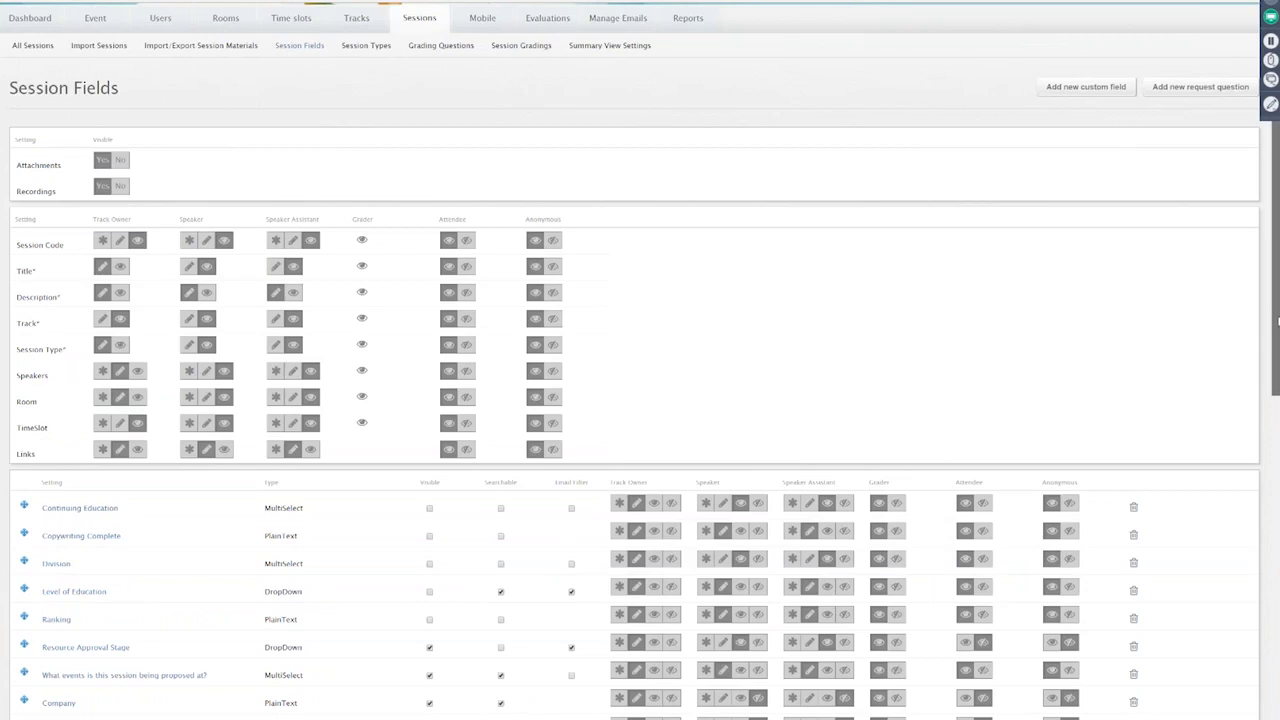
{"action": "left_click_drag", "start_coordinate": [1277, 320], "coordinate": [1248, 607]}
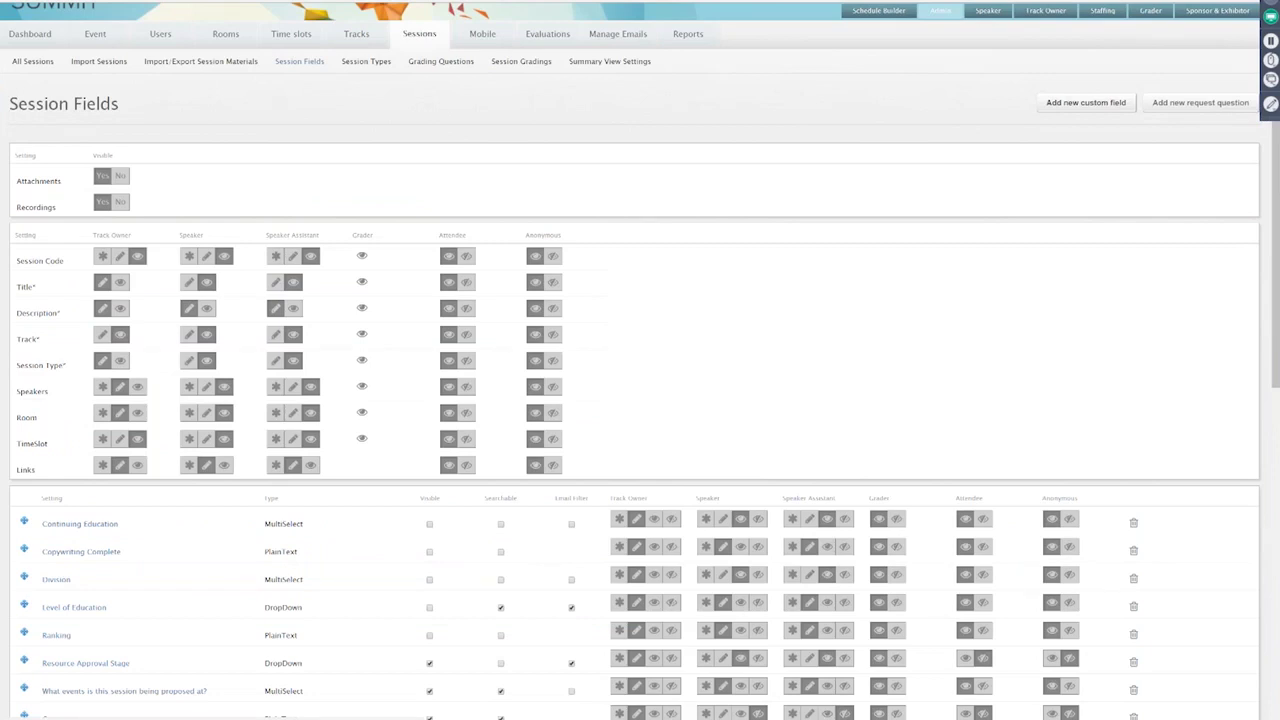
{"action": "left_click", "coordinate": [1085, 102]}
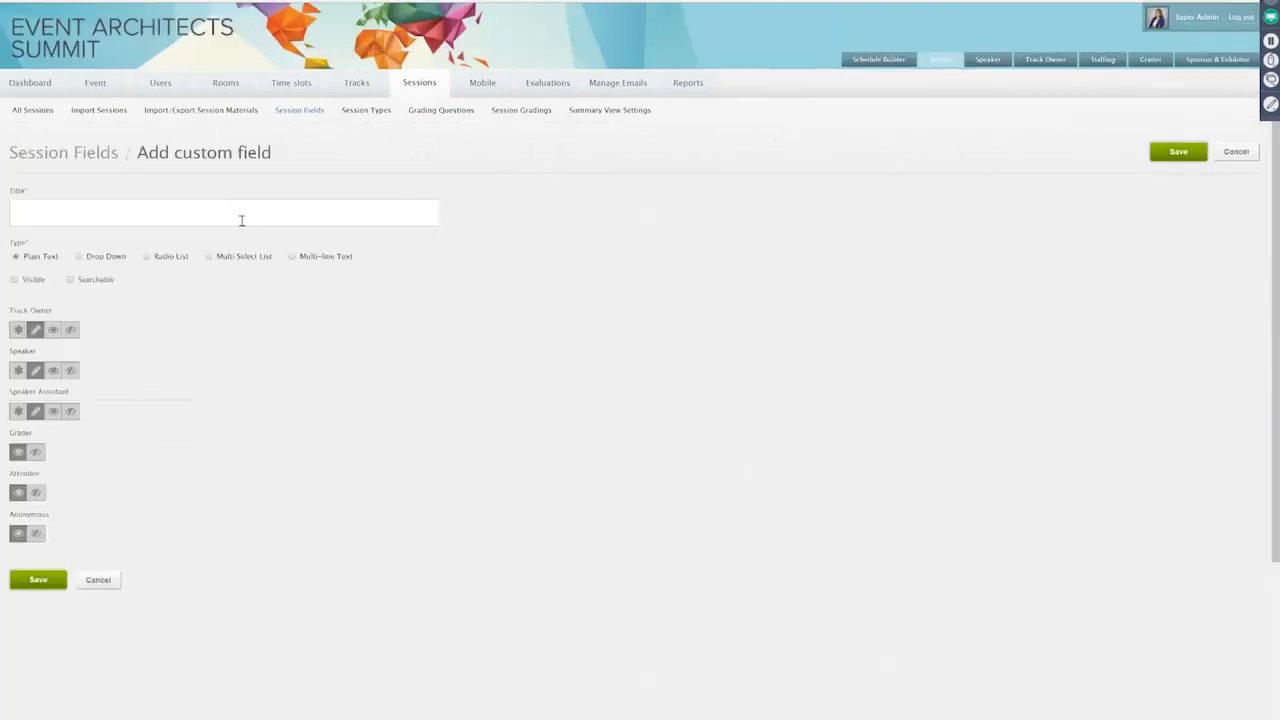
Step: Choose Radio List as the field type, then leave for Import/Export Session Materials unsaved
{"action": "left_click", "coordinate": [148, 258]}
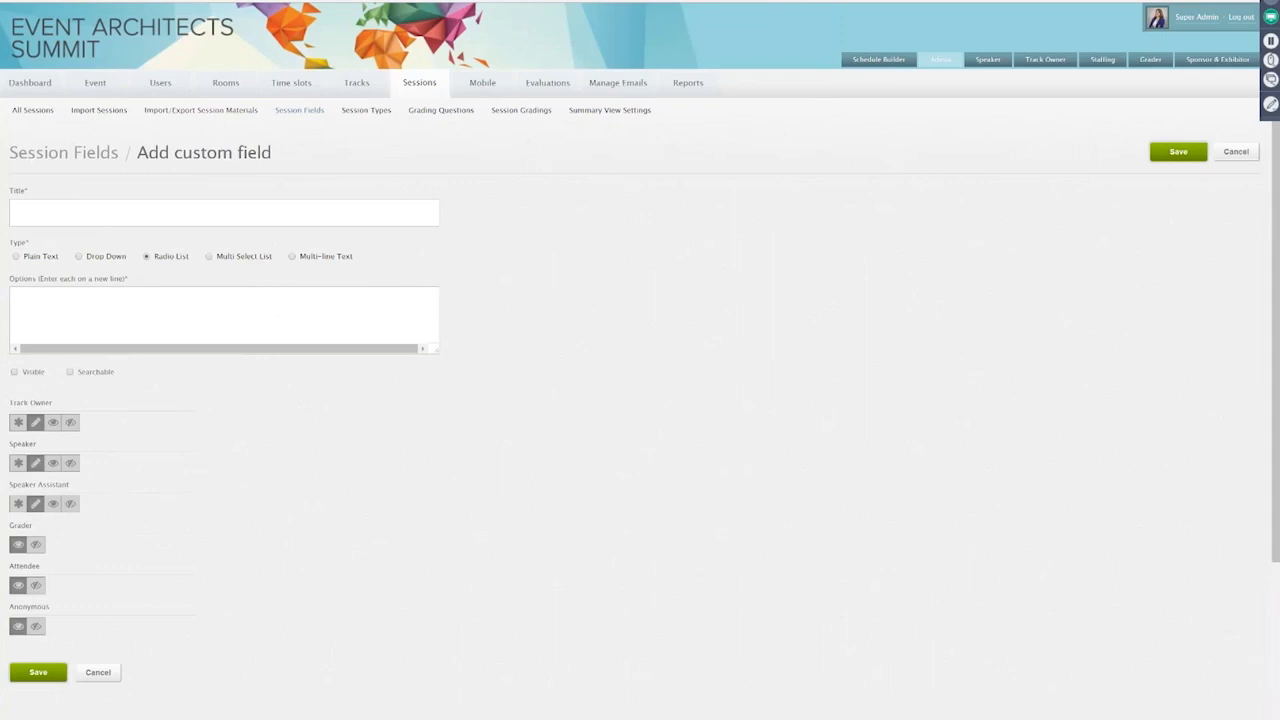
{"action": "left_click", "coordinate": [200, 110]}
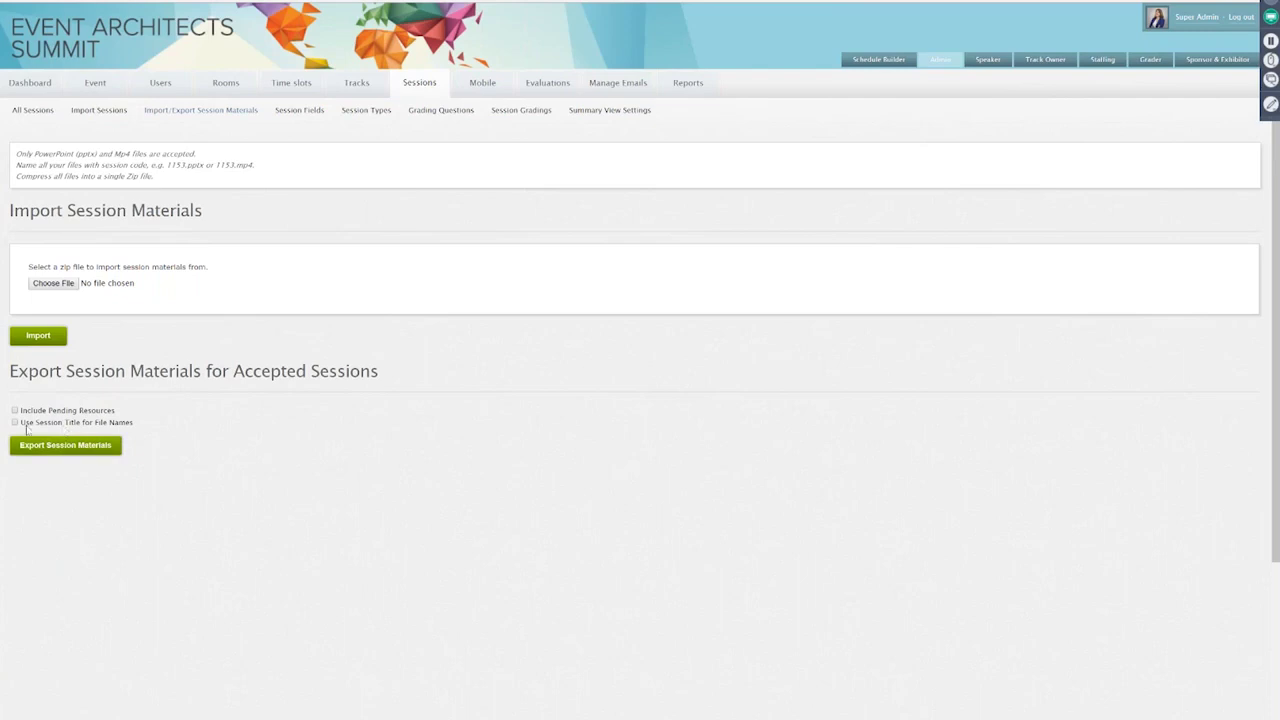
Step: Tick Include Pending Resources in the Export Session Materials options, beside the session-title naming option
{"action": "left_click_drag", "start_coordinate": [24, 423], "coordinate": [141, 426]}
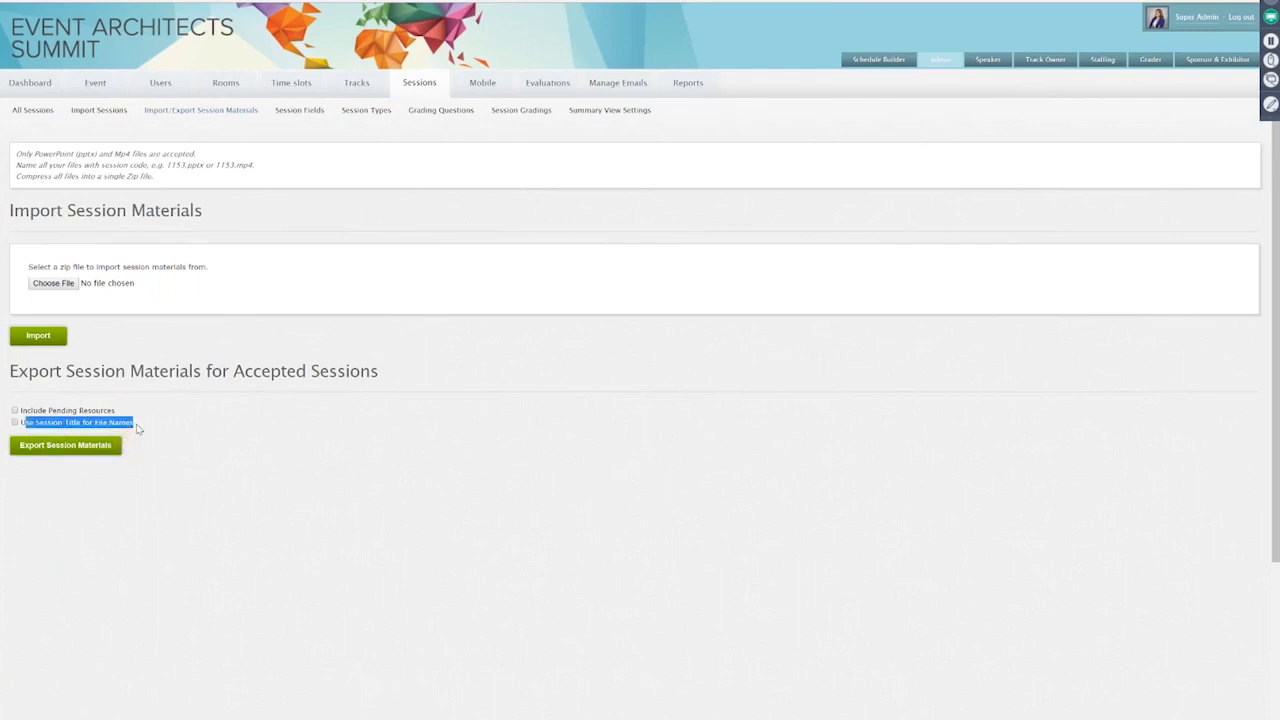
{"action": "left_click", "coordinate": [100, 411]}
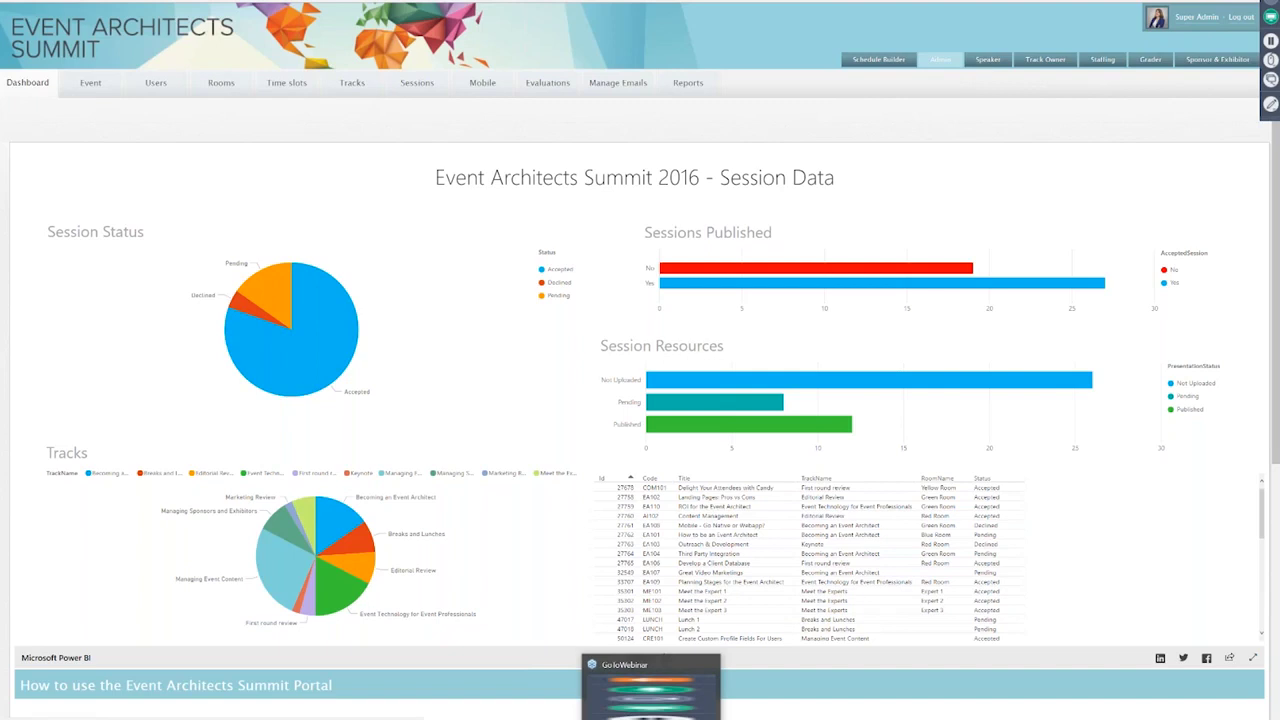
Step: Switch to the Speaker tab and open the Super Admin profile from the header name
{"action": "left_click", "coordinate": [988, 59]}
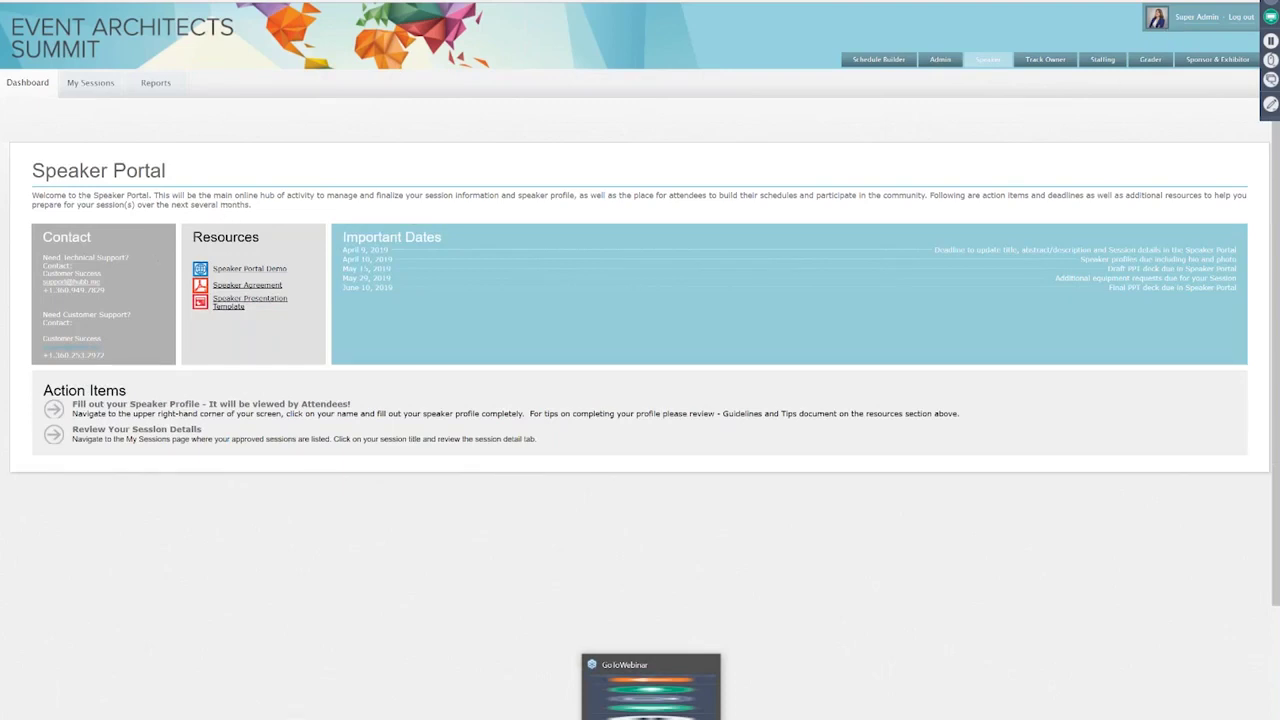
{"action": "left_click", "coordinate": [1160, 18]}
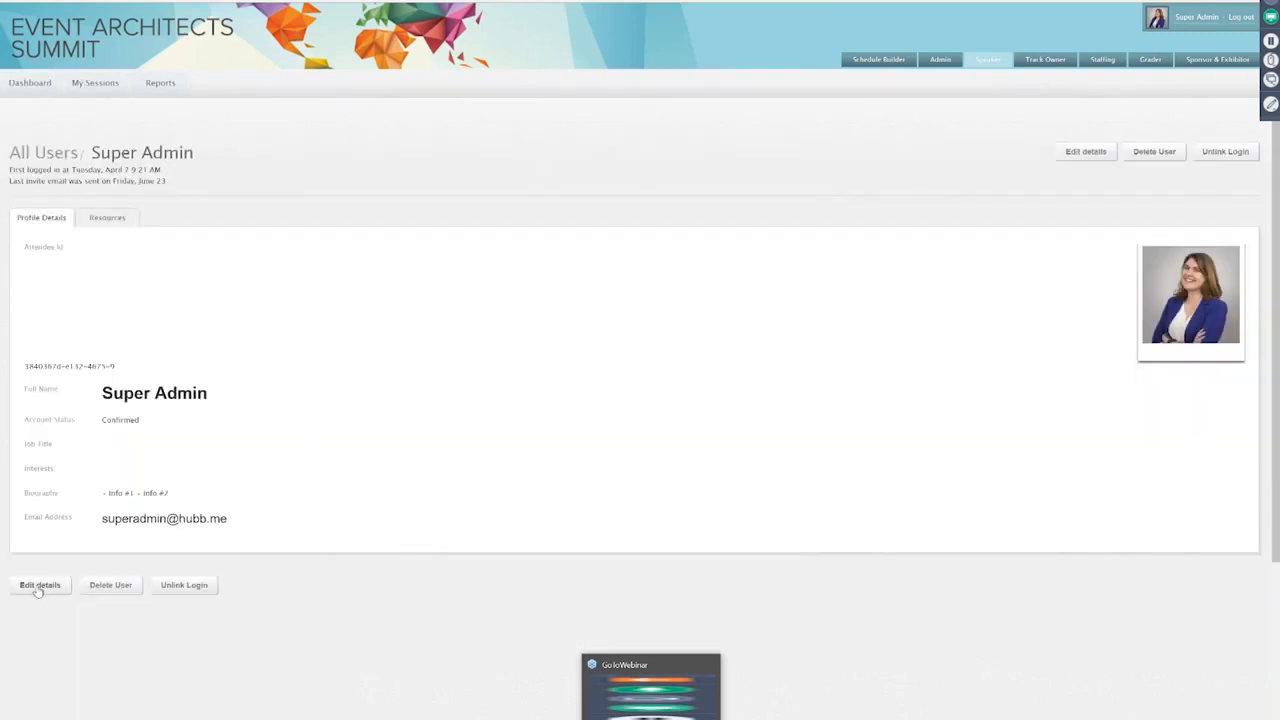
{"action": "left_click", "coordinate": [38, 586]}
{"action": "left_click", "coordinate": [123, 222]}
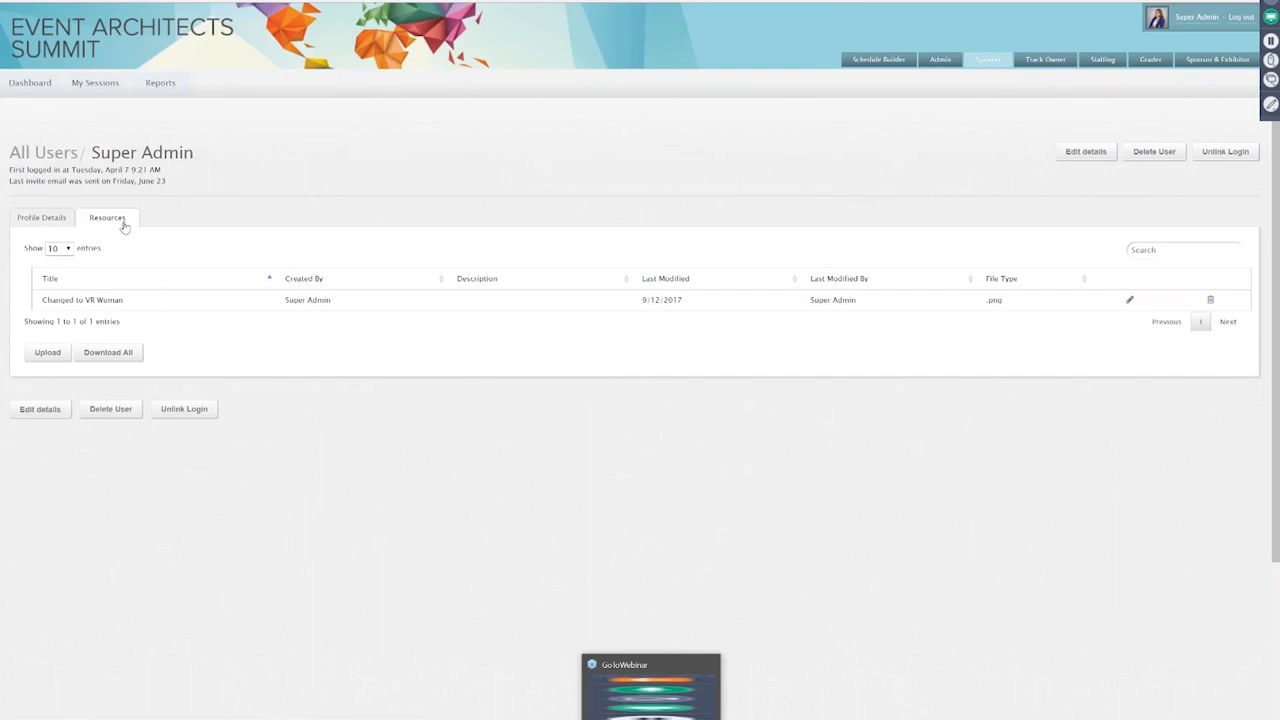
{"action": "left_click", "coordinate": [42, 218]}
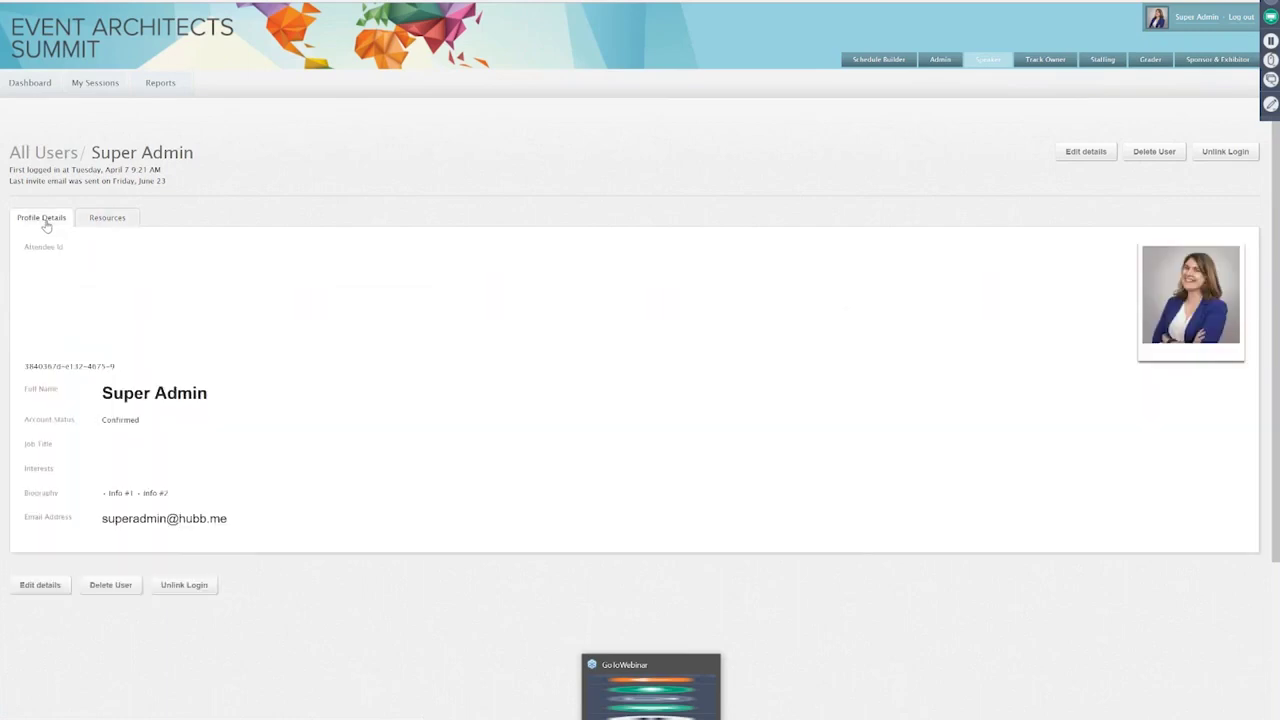